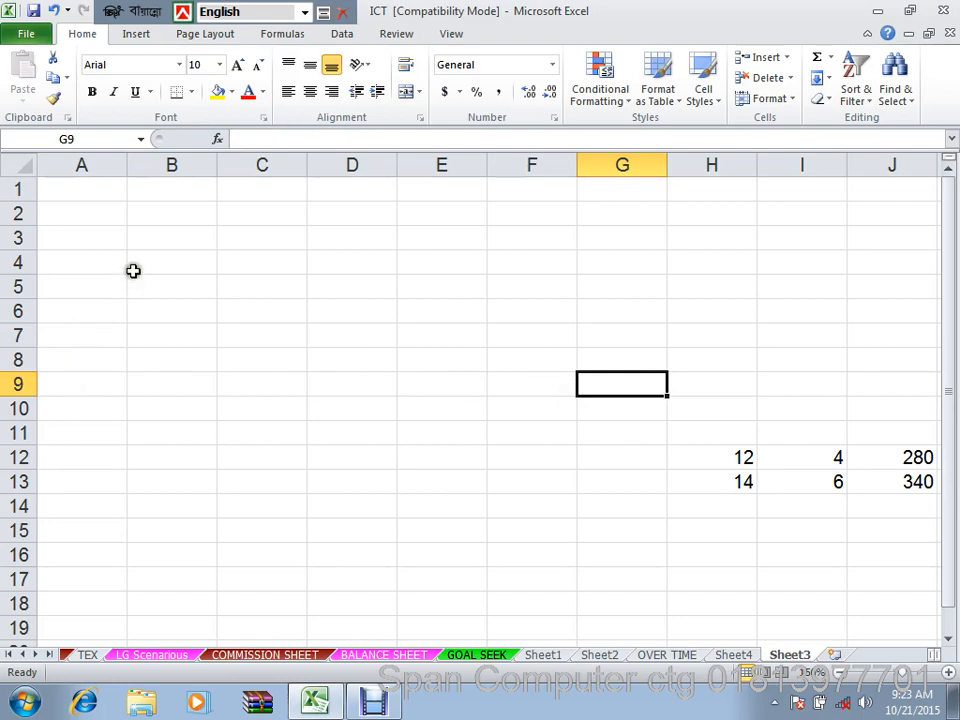
Step: Enter the header SL in cell A3 and move it to B3
click(105, 232)
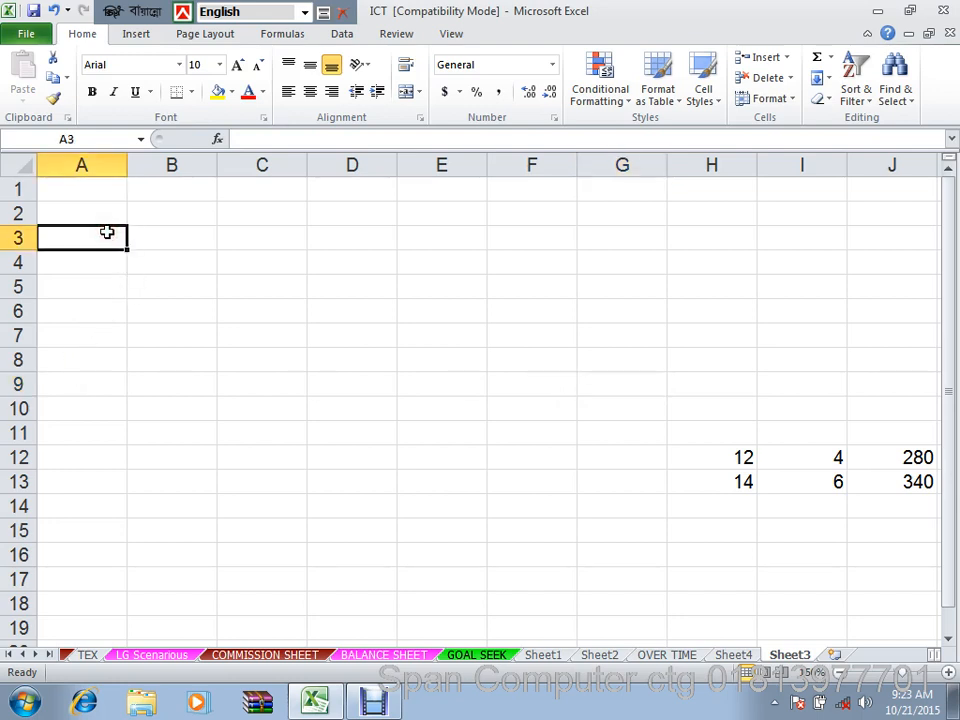
text(si)
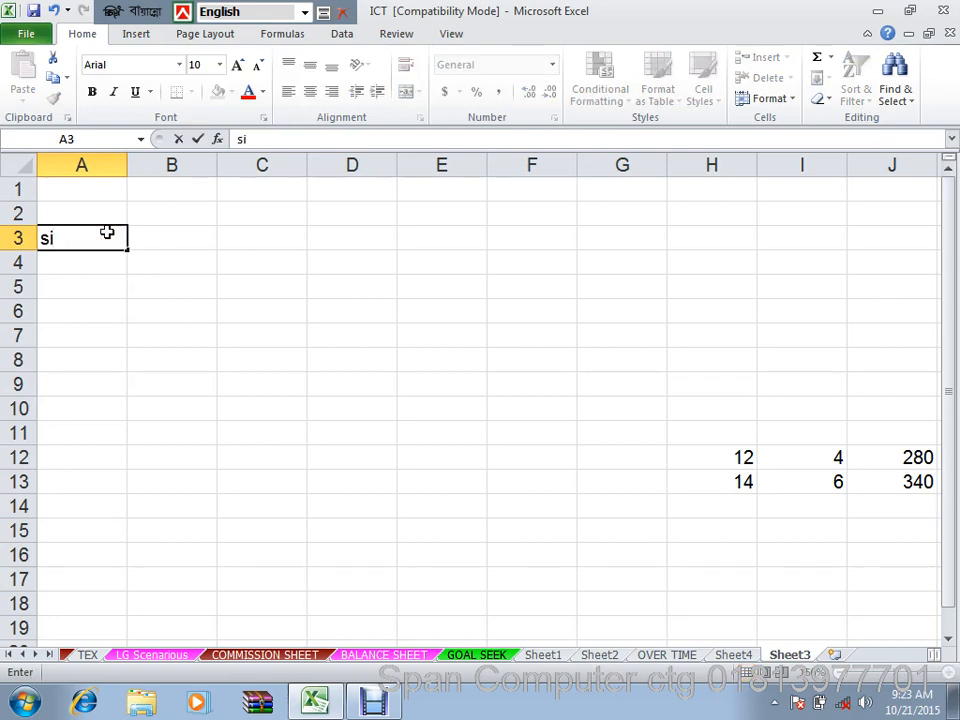
key(BackSpace)
key(BackSpace)
text(SL)
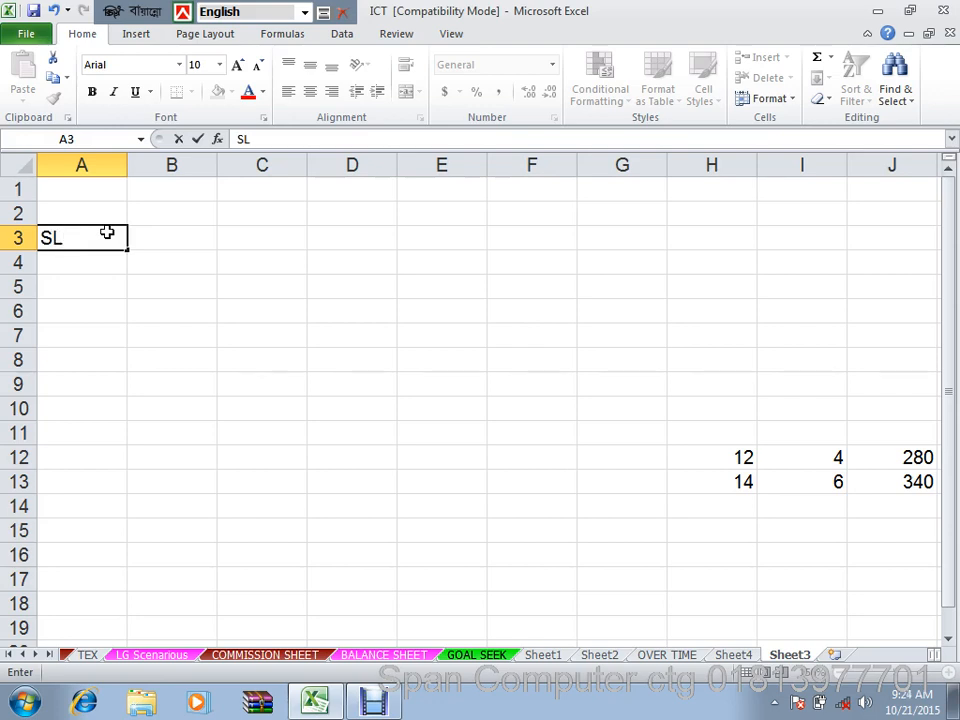
click(180, 242)
click(94, 242)
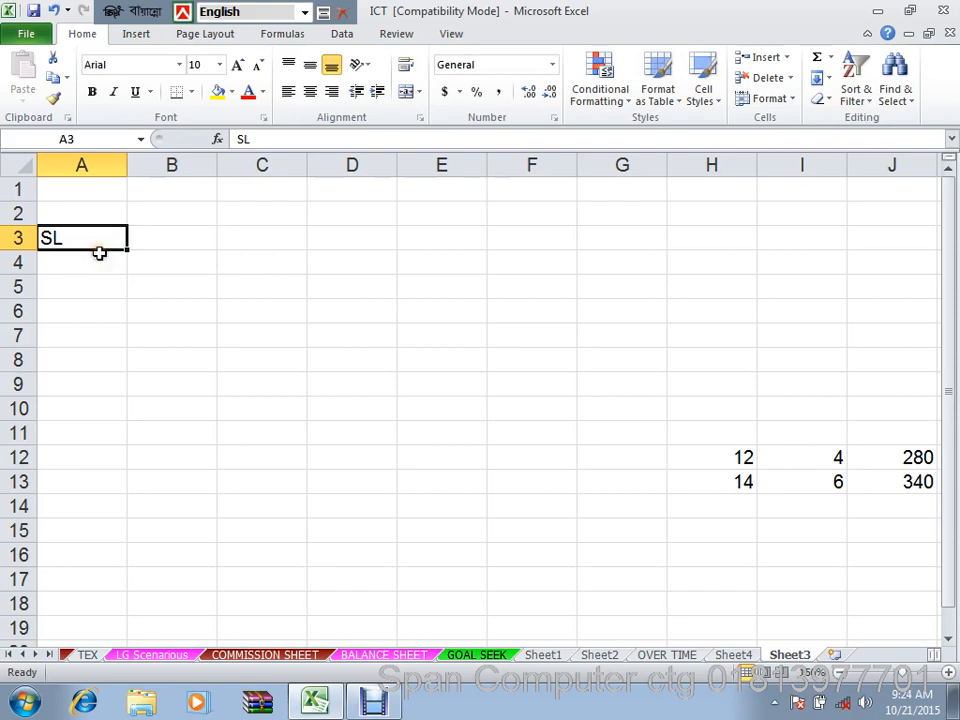
drag(126, 243, 156, 257)
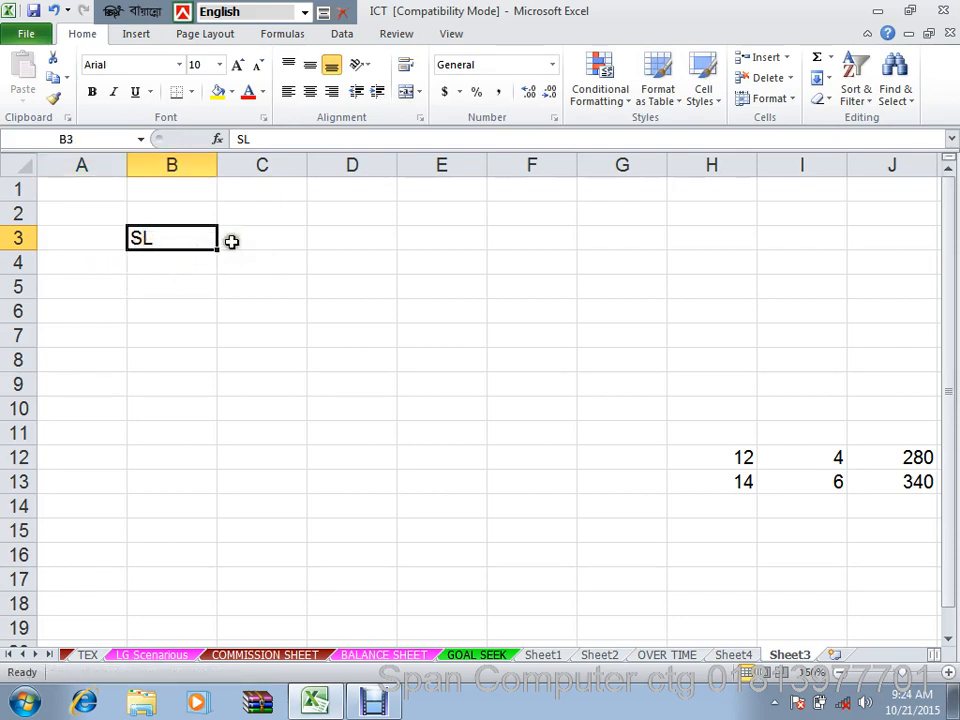
Step: Add the headers NAME in C3 and WORKING H: in D3, widening column D to fit its text
click(240, 242)
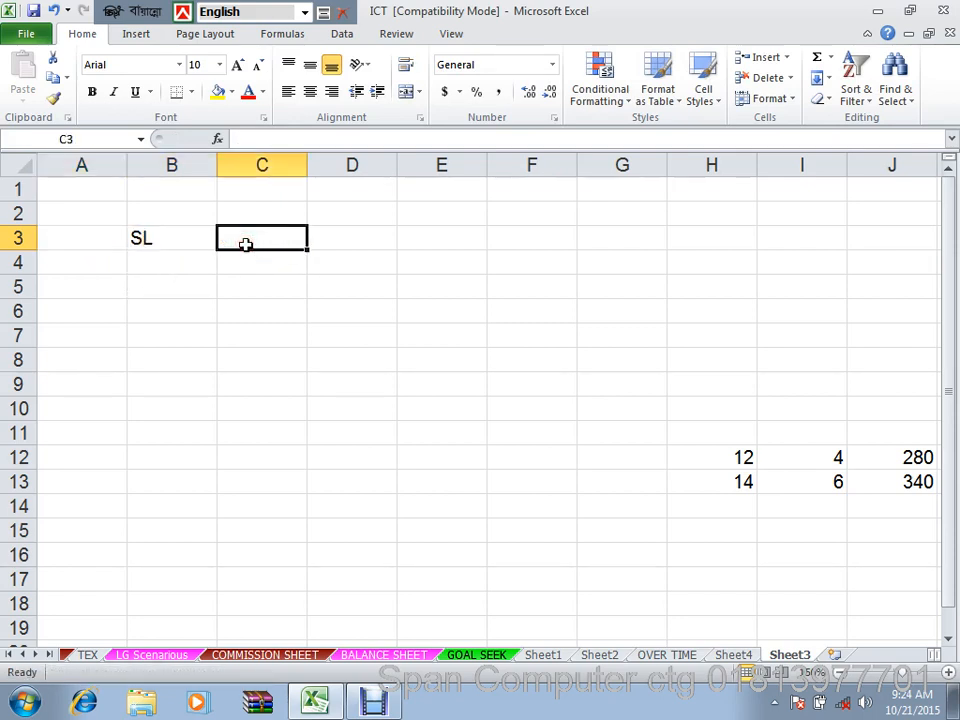
text(NAME)
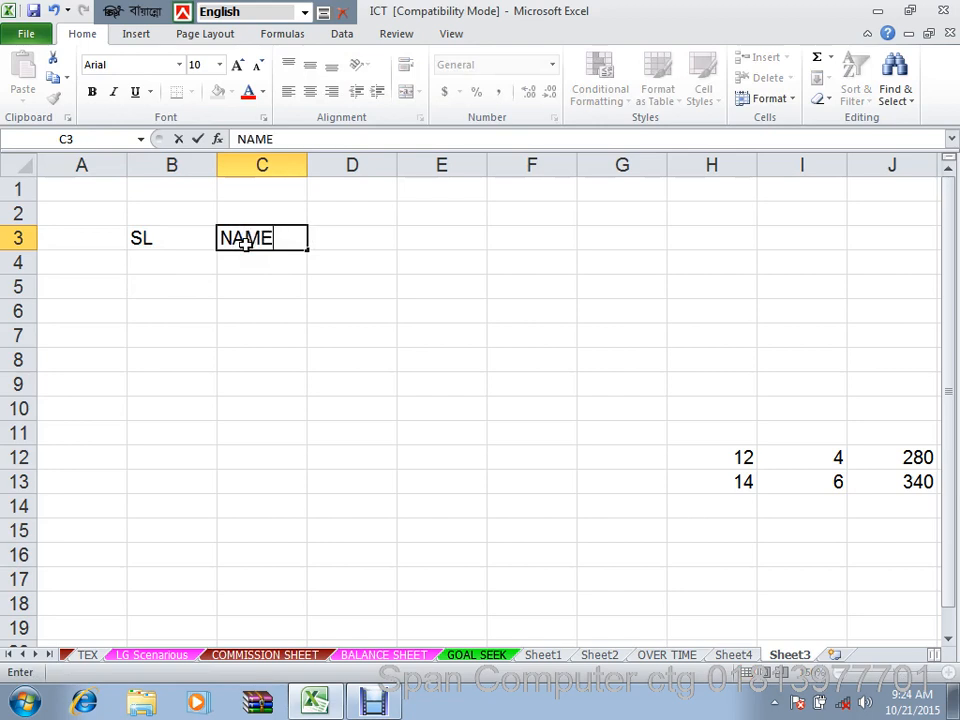
click(325, 238)
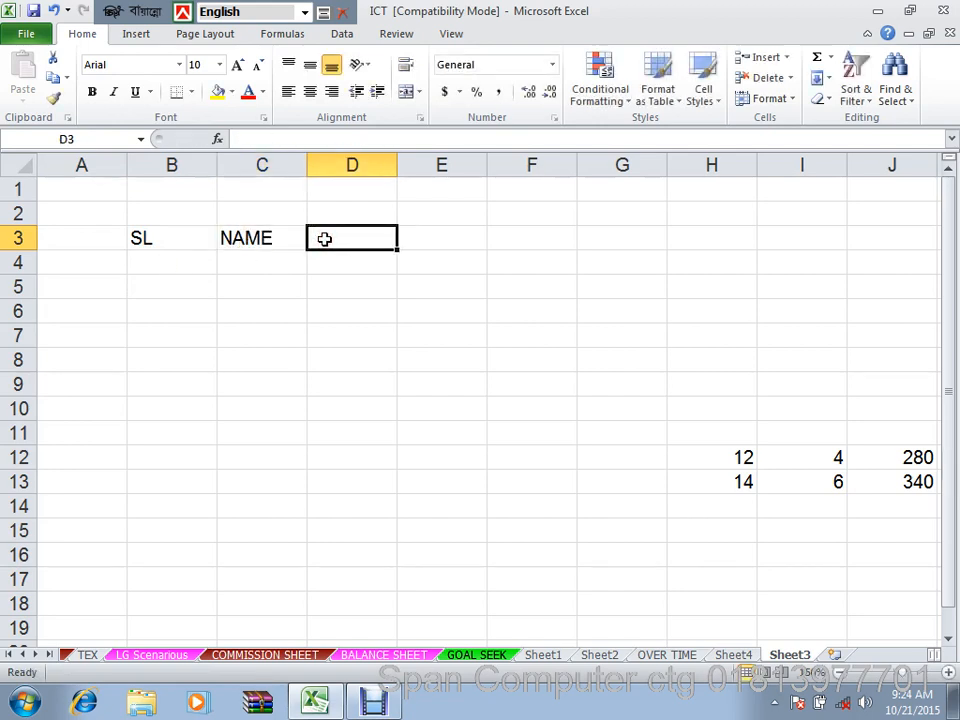
text(WOR)
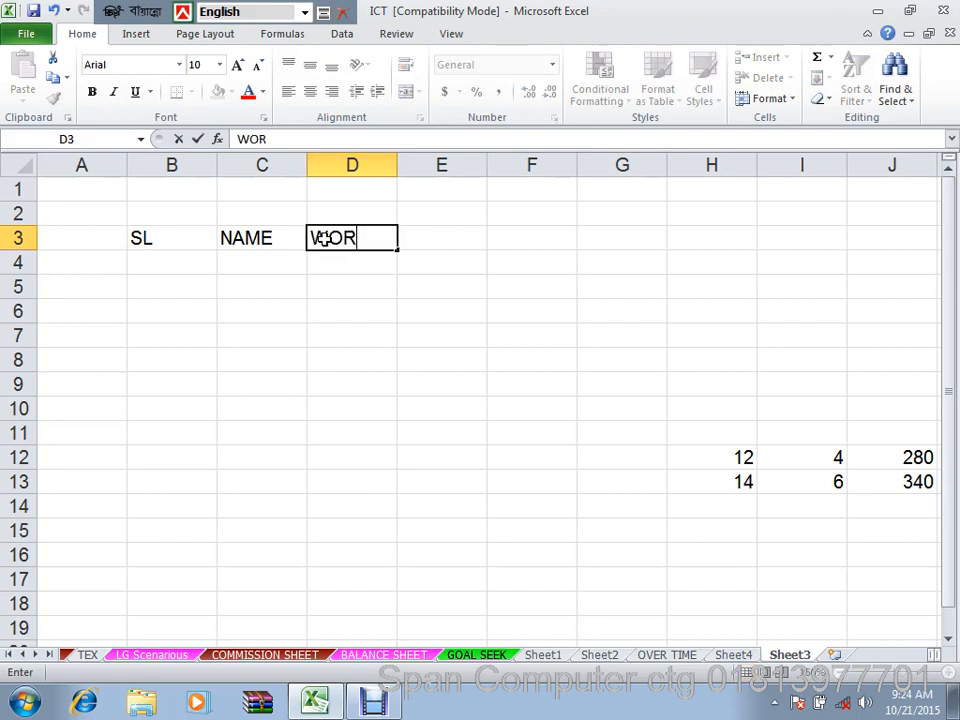
text(KING H:)
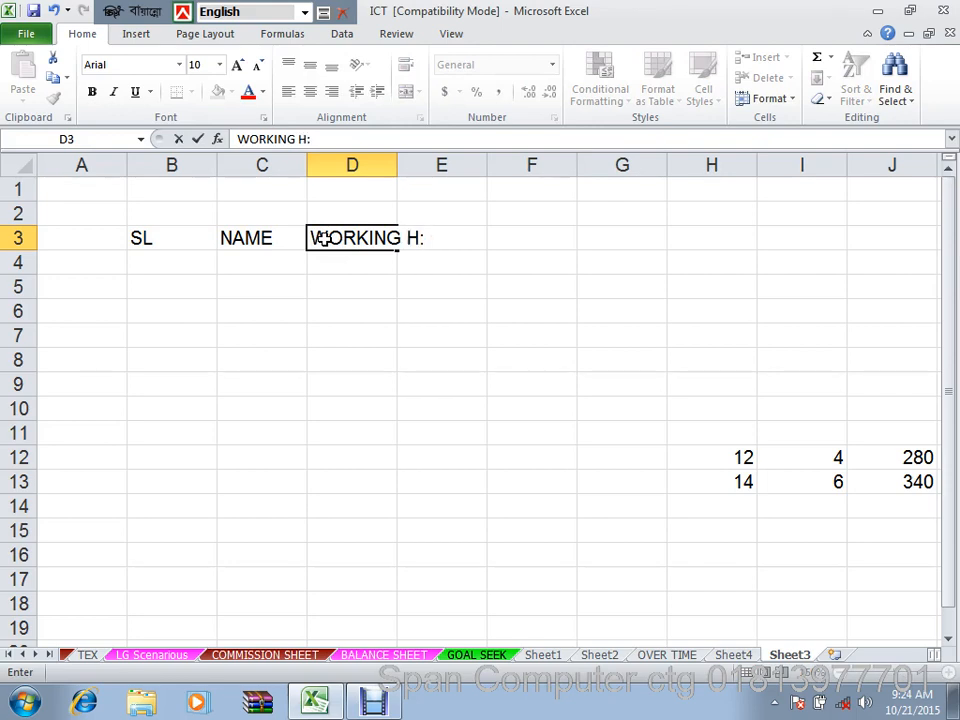
click(457, 238)
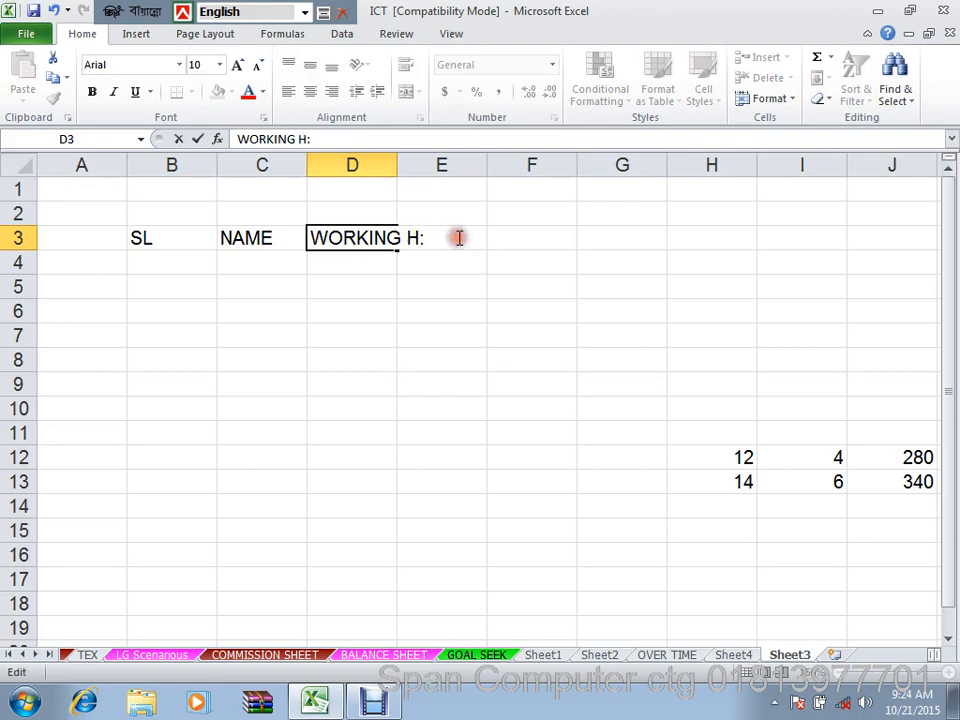
click(482, 281)
click(456, 243)
drag(395, 162, 432, 165)
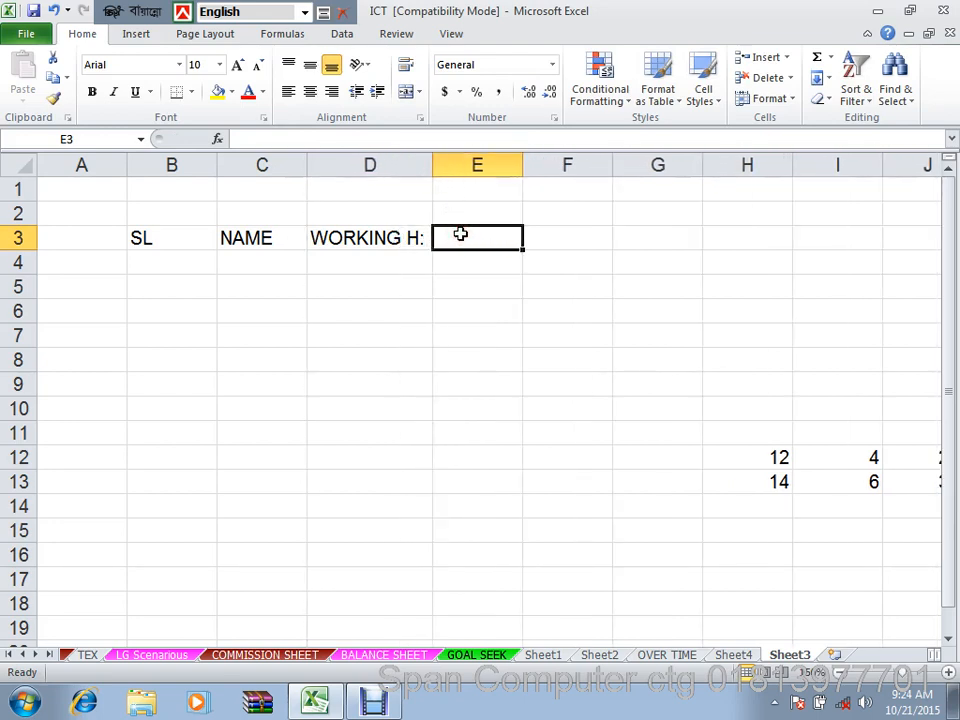
Step: Add the headers OVER TIME in E3 and SALARY in F3, widening column E to fit its text
text(O)
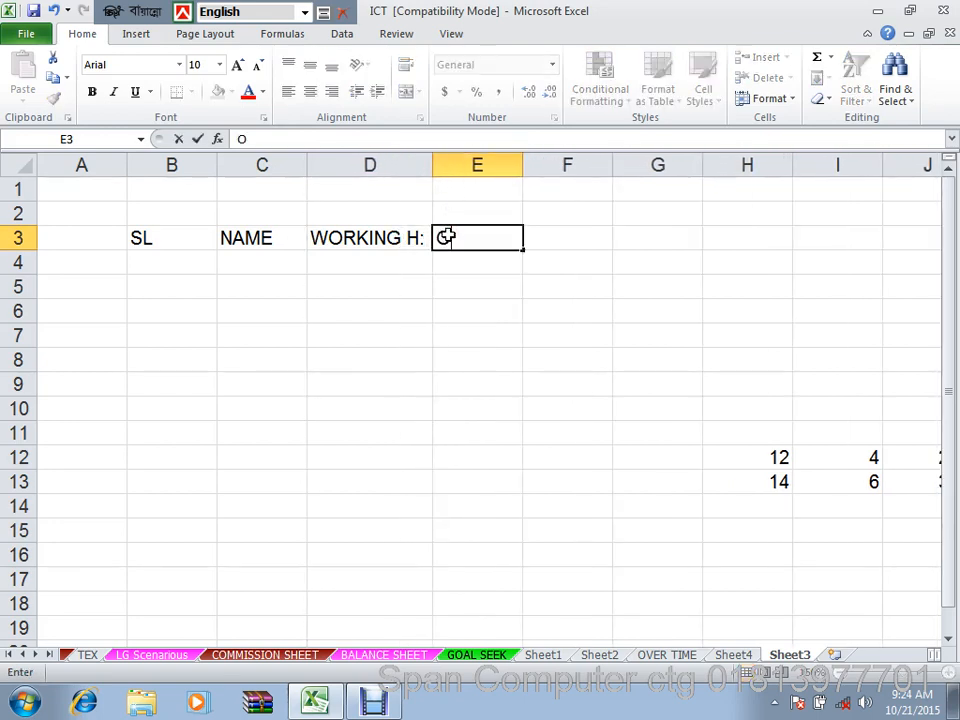
text(VER)
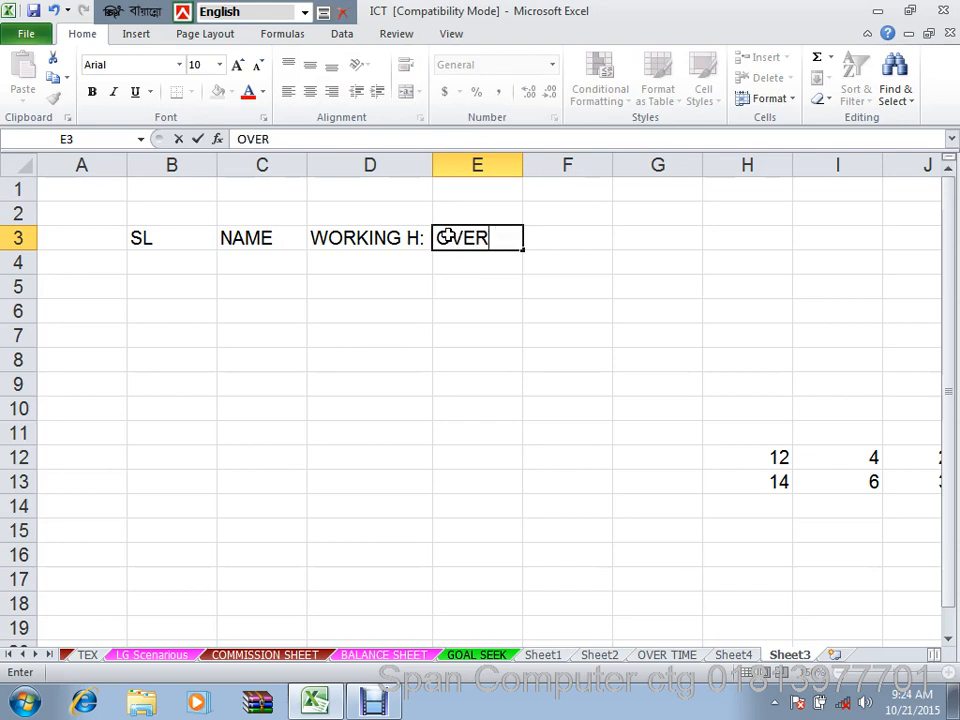
text( TIME)
click(514, 294)
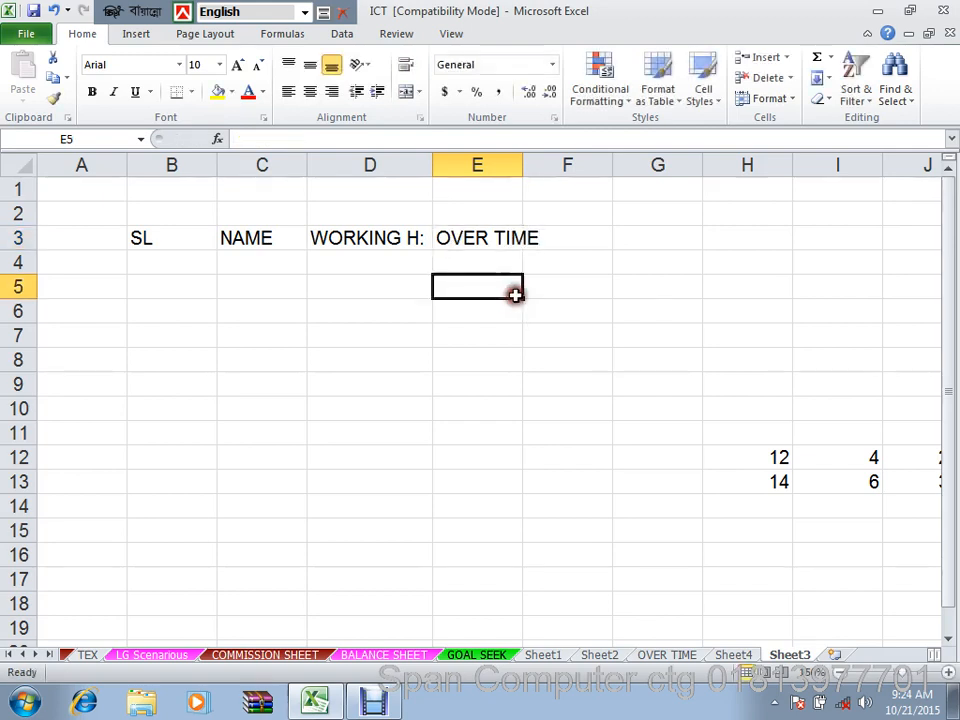
click(579, 234)
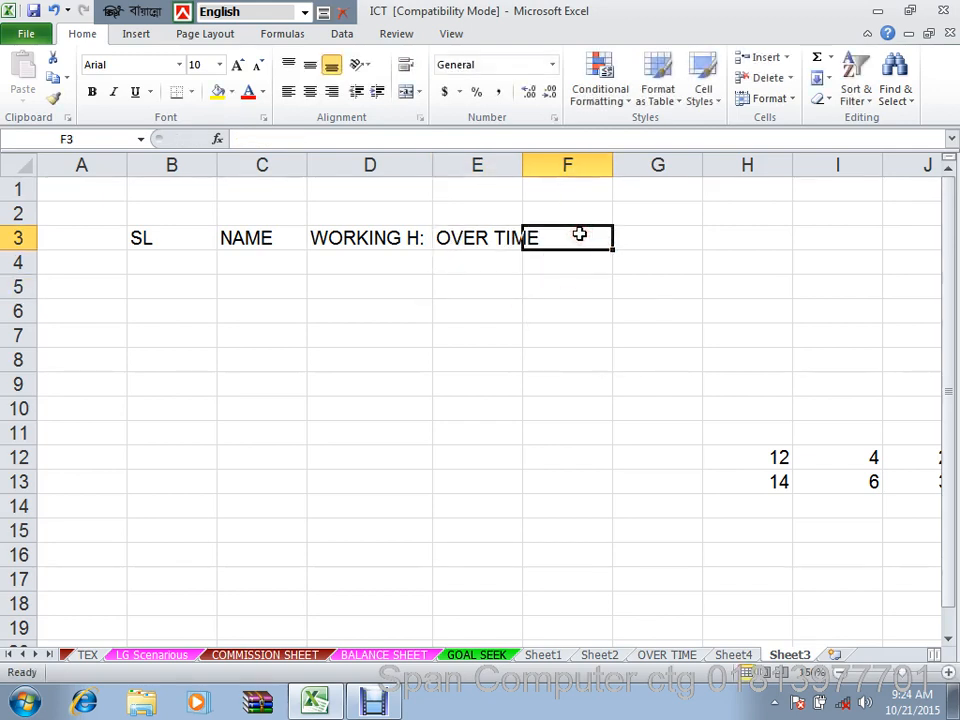
text(SA)
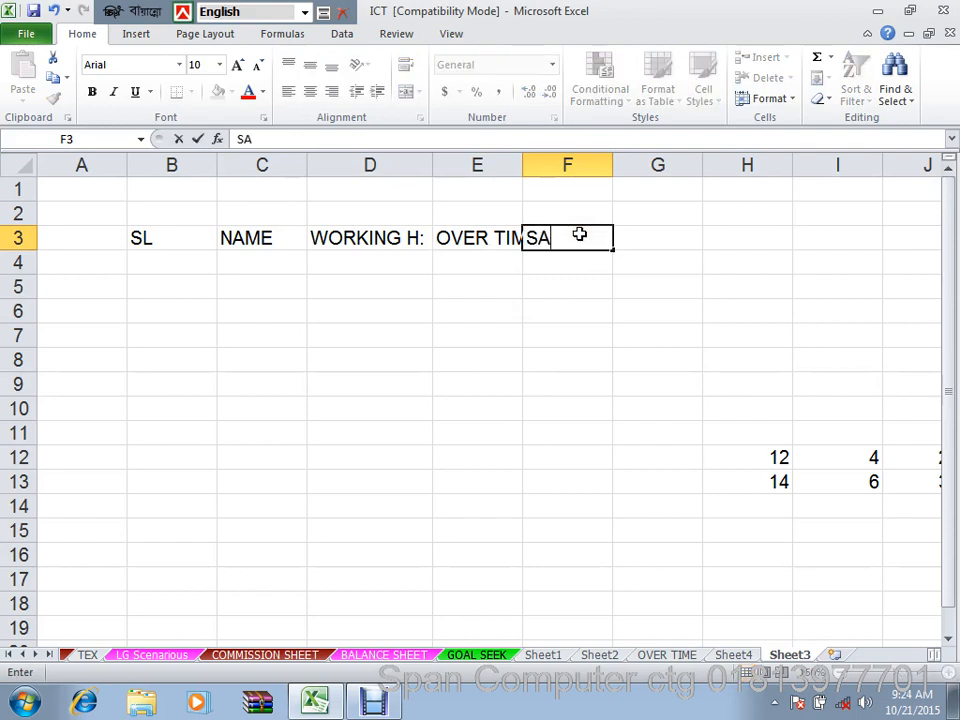
text(LARY)
click(596, 384)
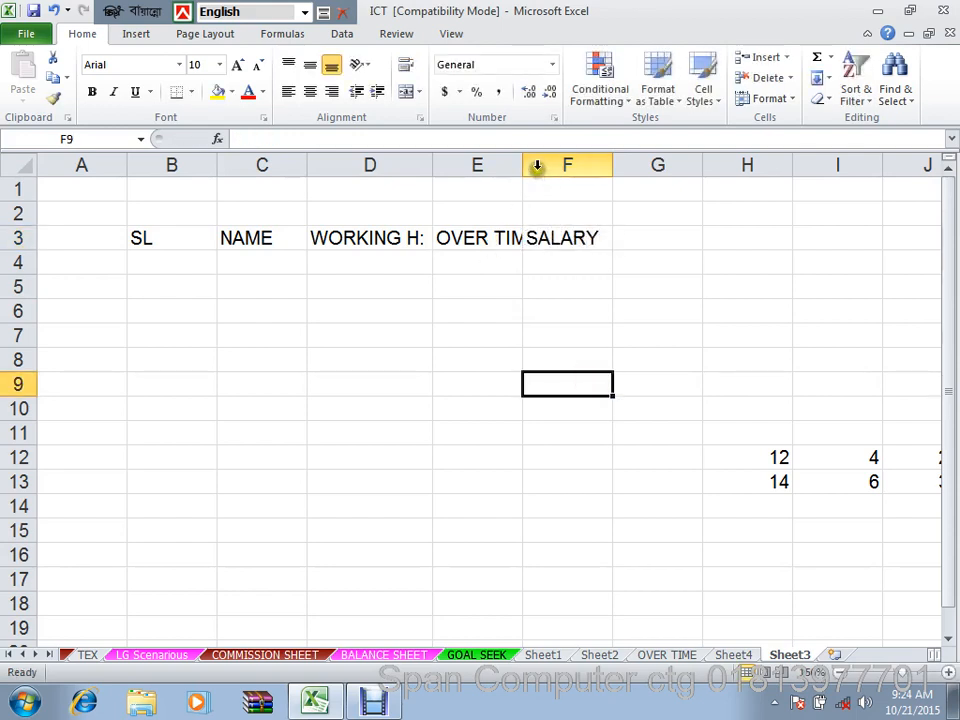
drag(522, 169, 558, 180)
click(628, 313)
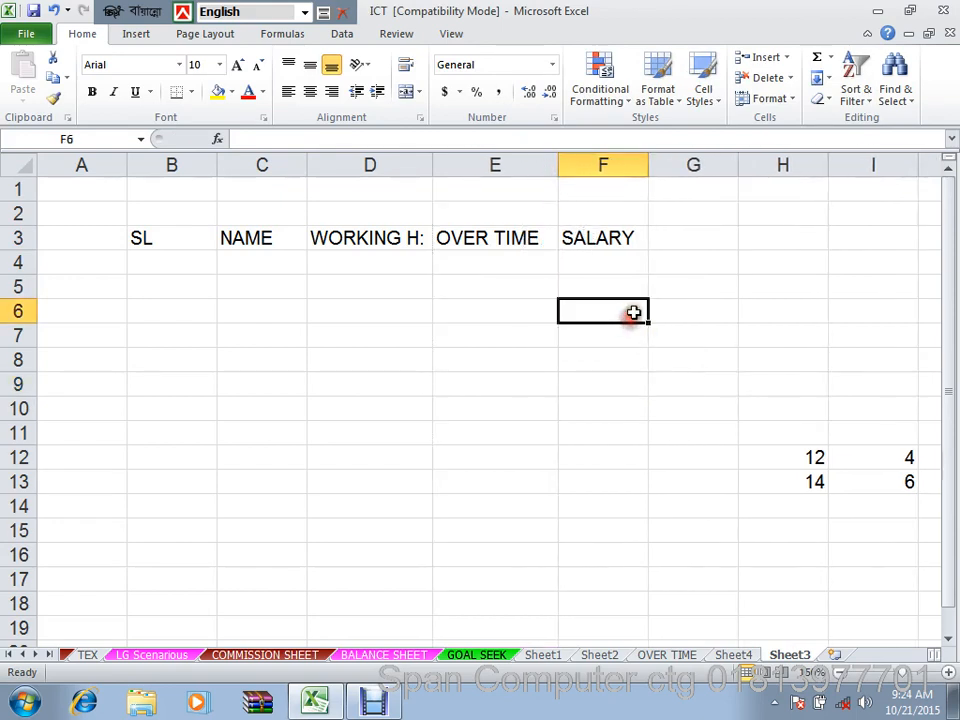
Step: Number the SL column from 1 to 14 in B4:B17 by entering 1 and 2 and filling the series down
click(160, 265)
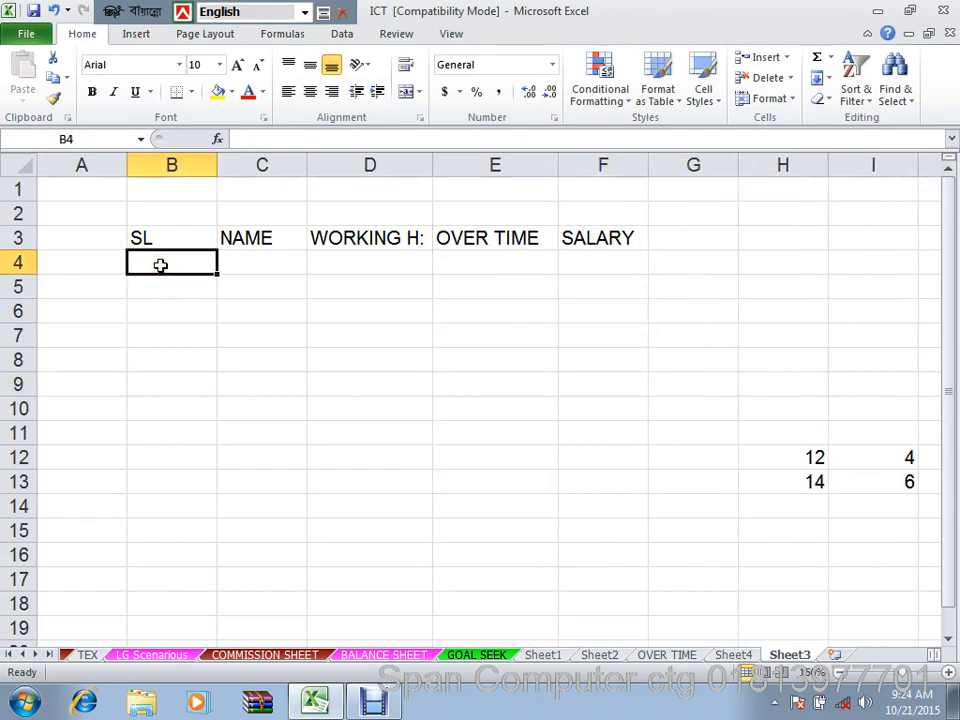
text(1)
key(Return)
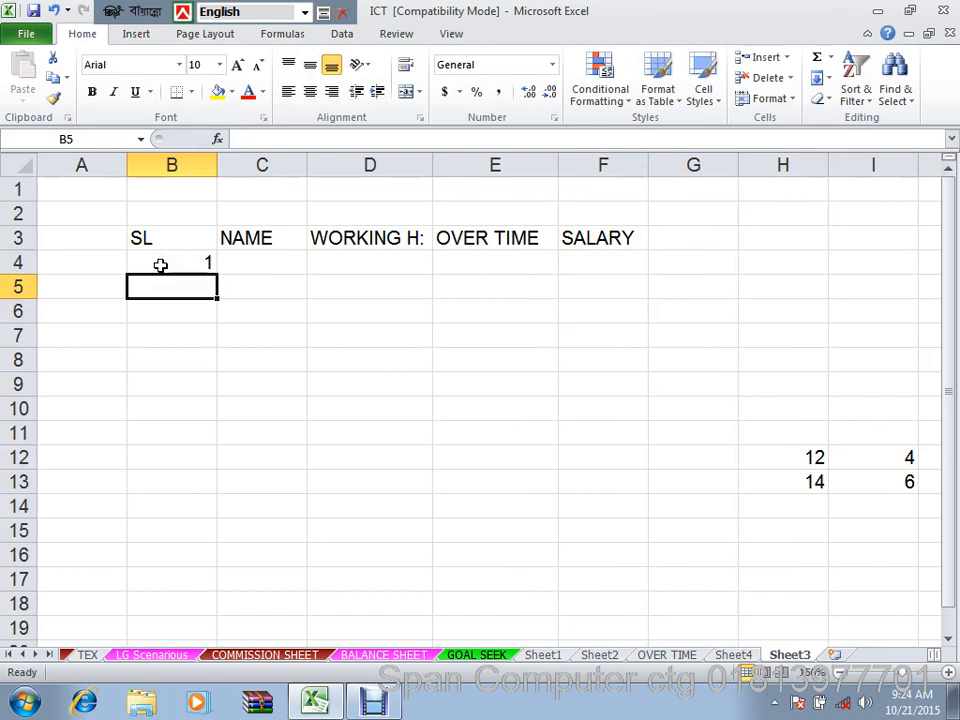
text(2)
key(Return)
drag(197, 272, 221, 586)
click(301, 351)
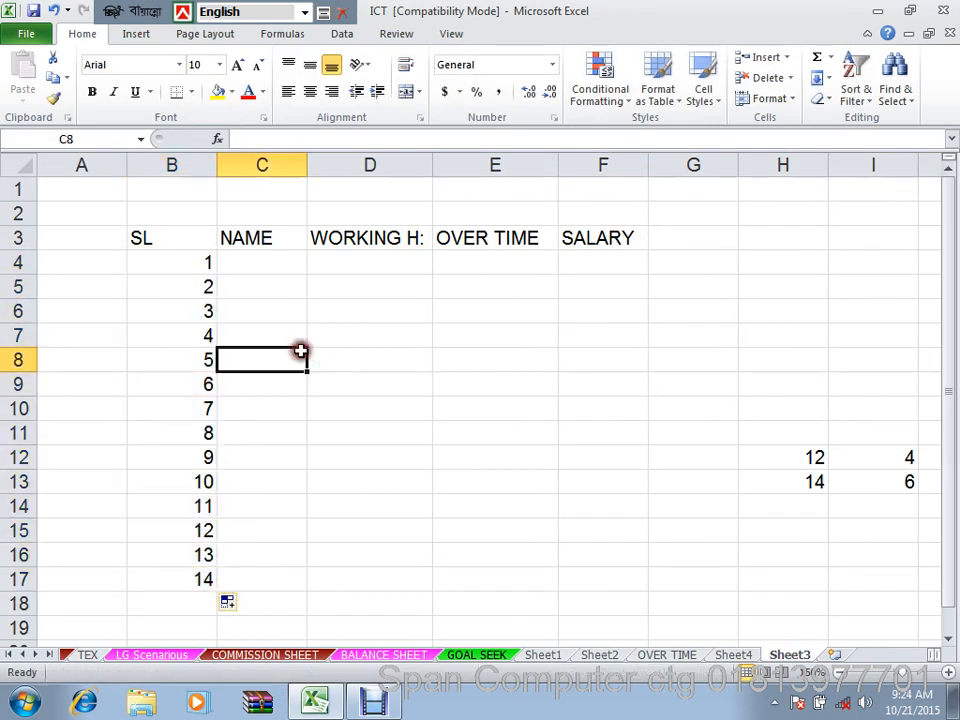
Step: Enter the first names of four employees in the NAME column, cells C4 to C7
click(266, 262)
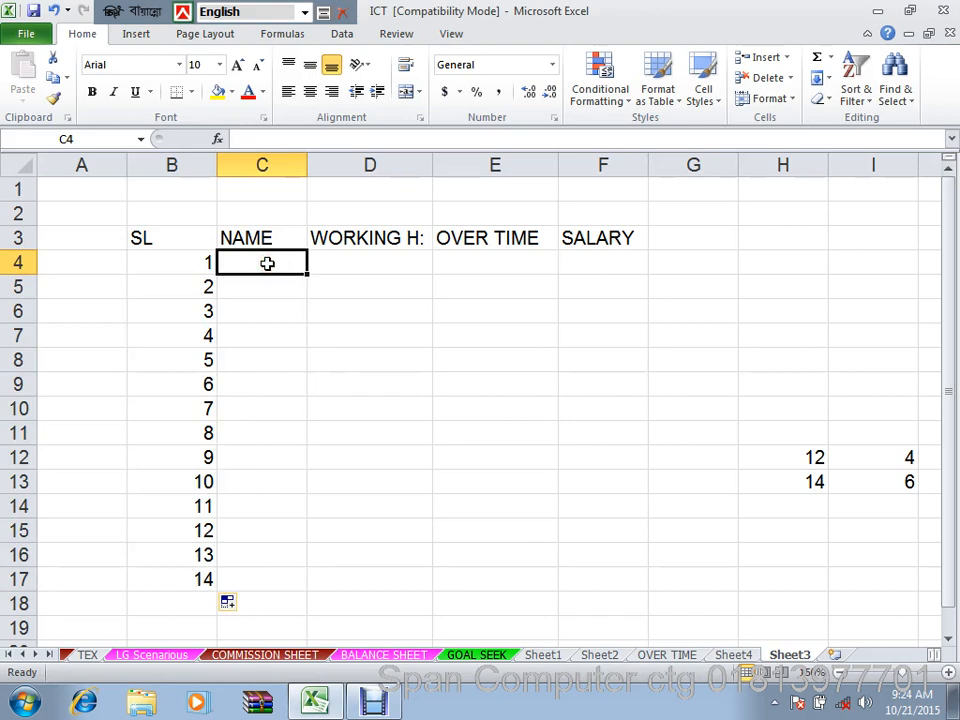
text(KAMAL)
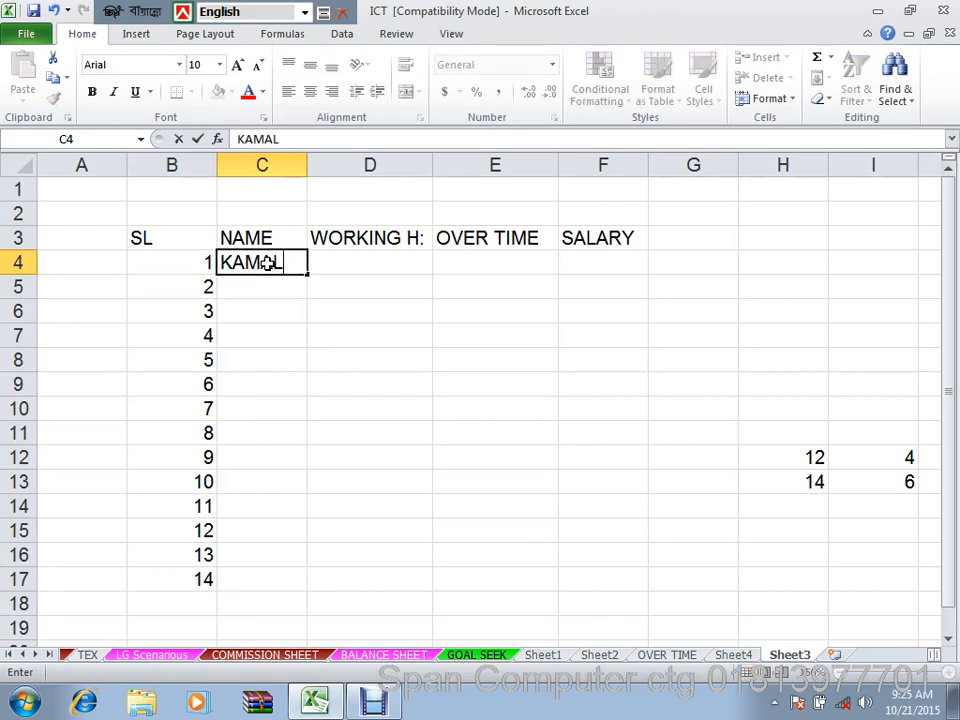
click(274, 287)
text(J)
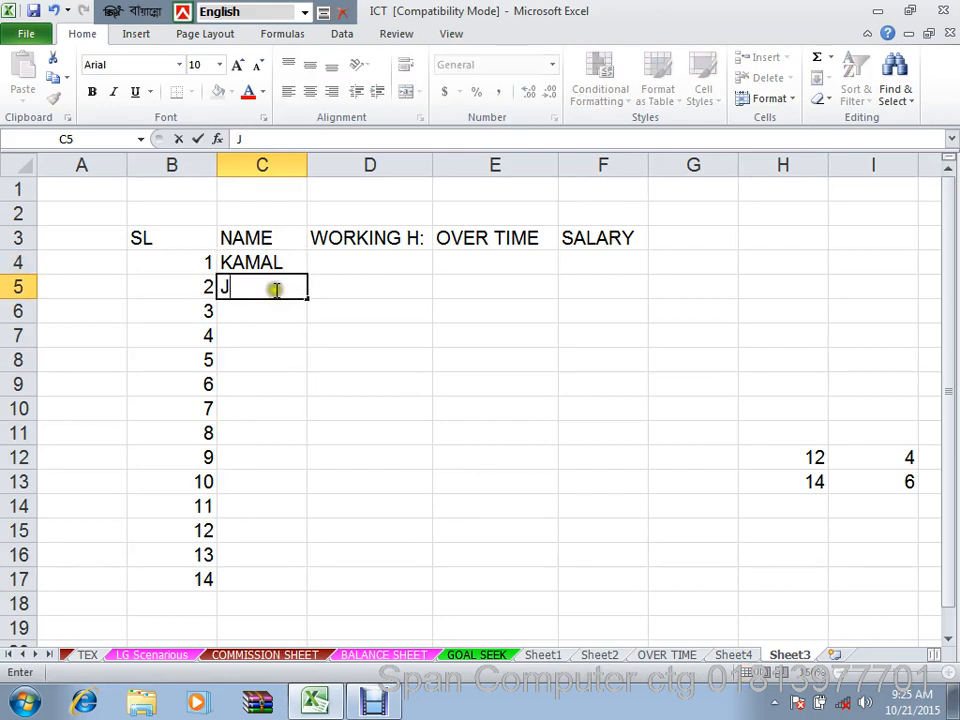
text(AMAL)
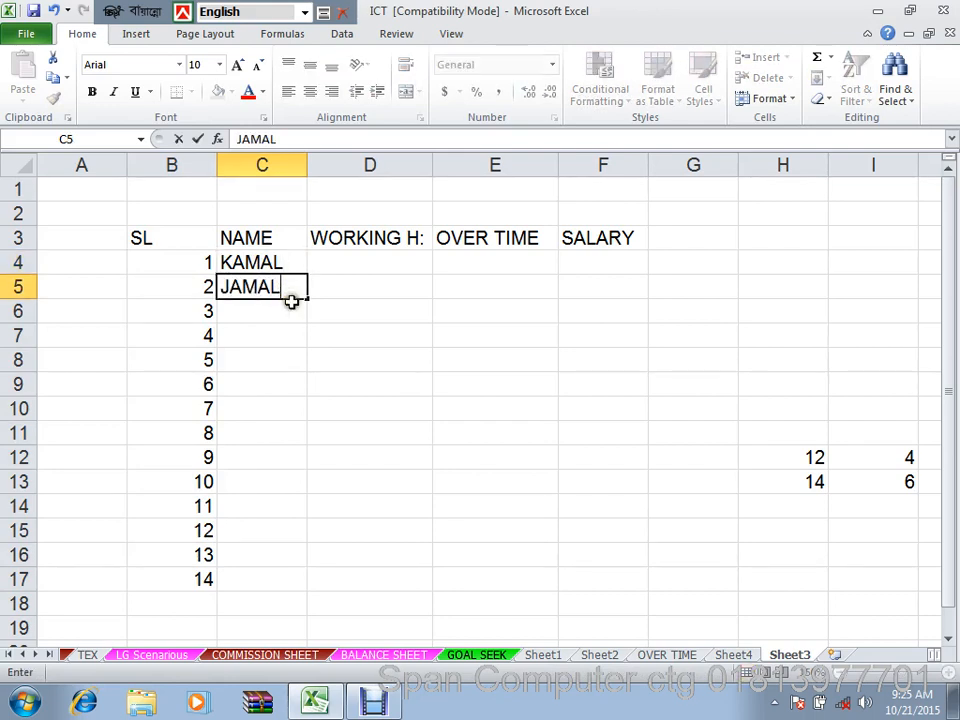
click(287, 311)
text(A)
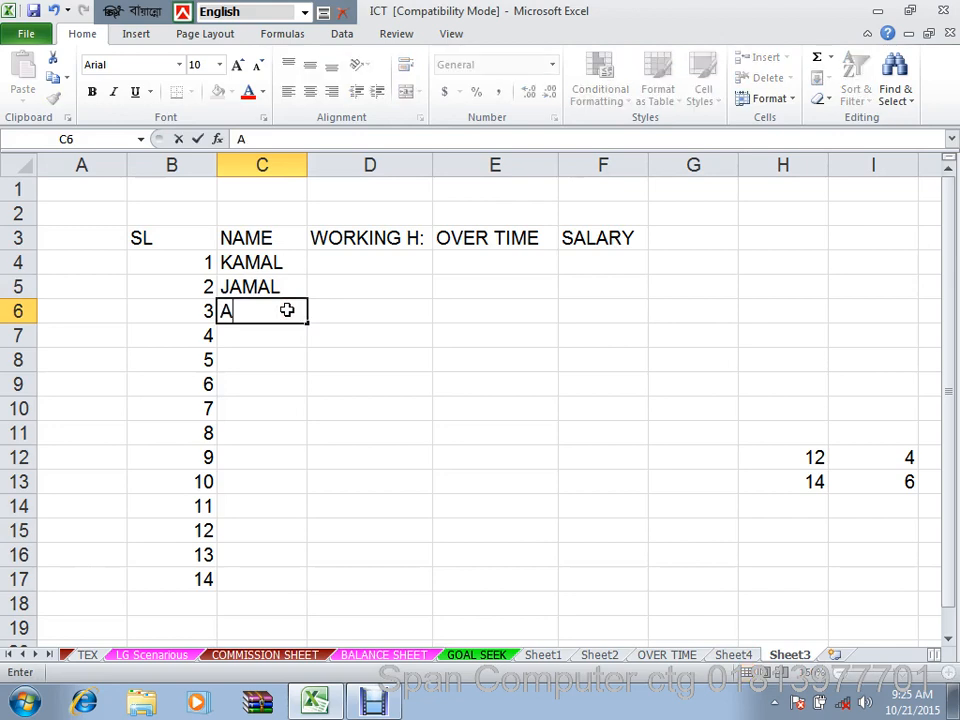
text(RIF)
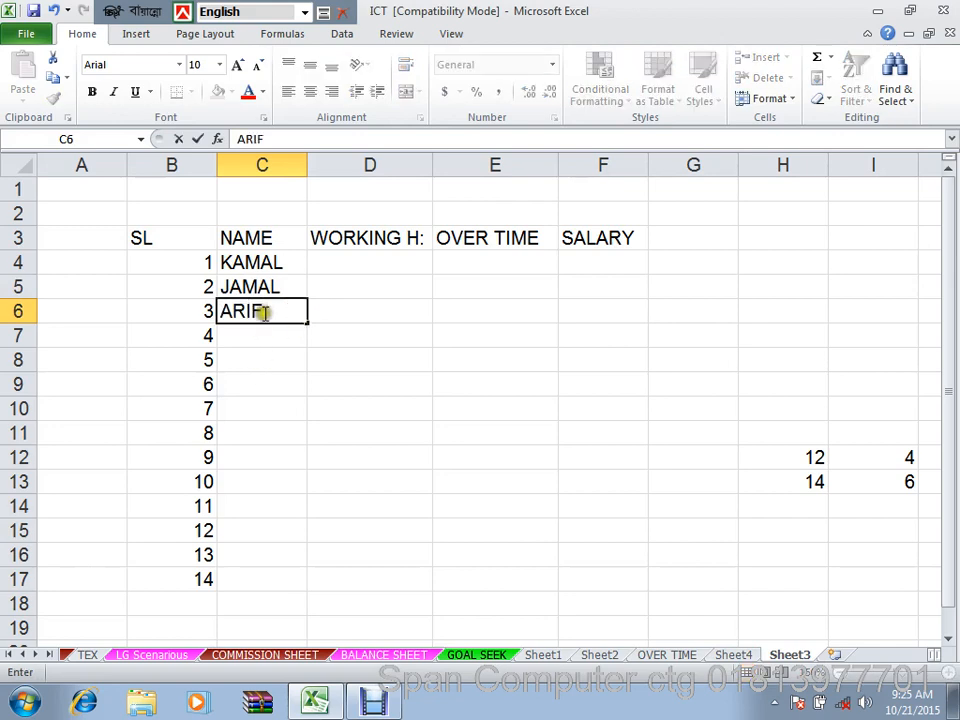
click(263, 335)
text(HI)
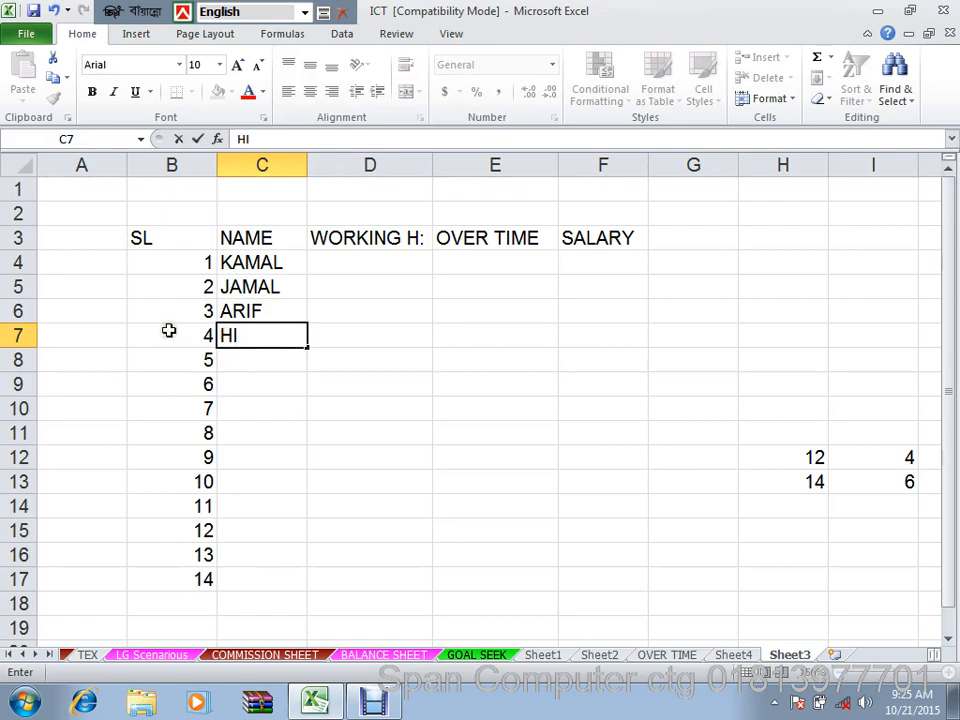
text(MEL)
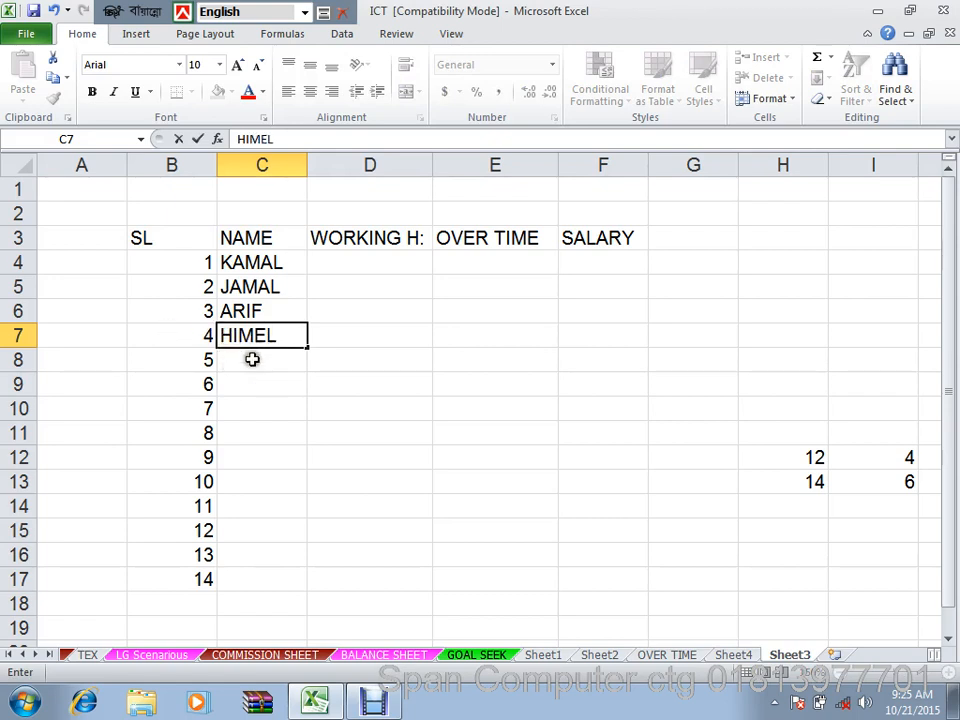
key(Return)
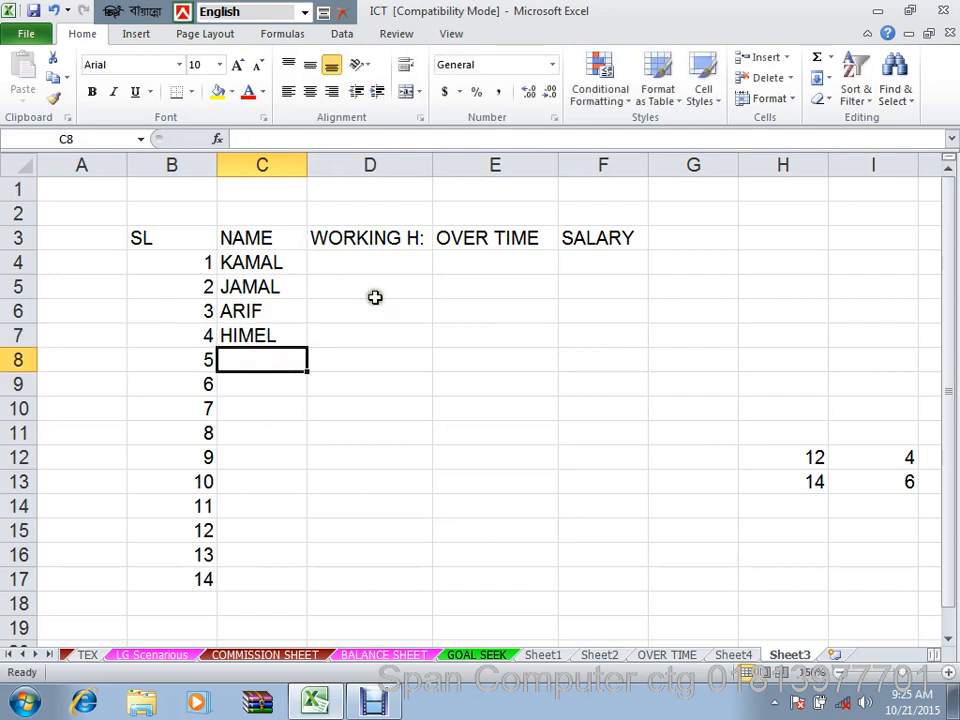
Step: Enter the working hours 12, 14, 13 and 10 for the four employees in cells D4 to D7
click(357, 264)
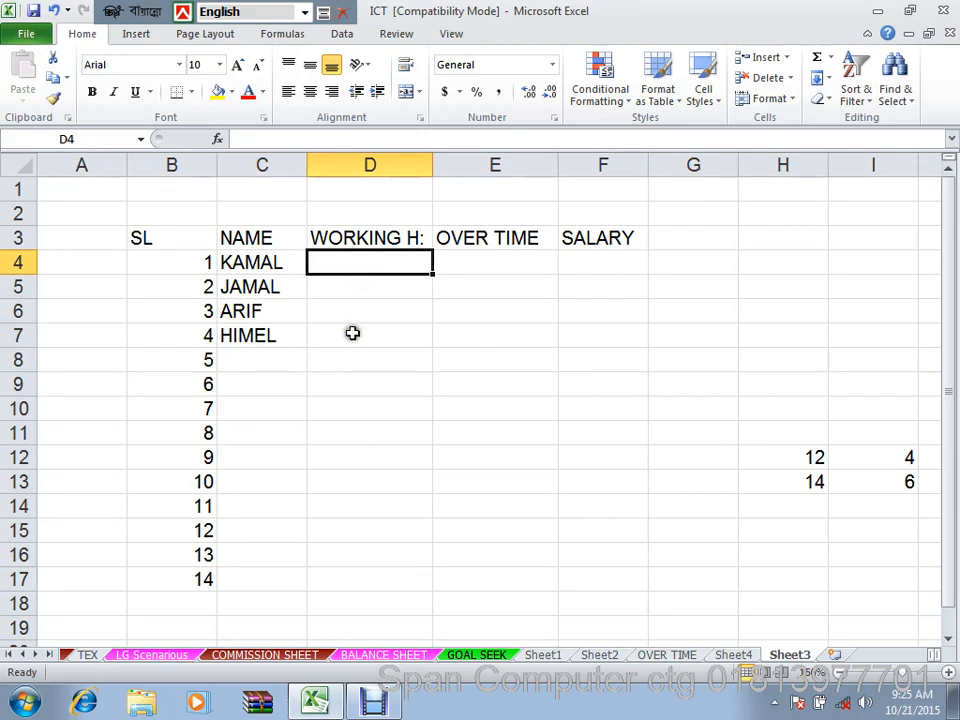
text(12)
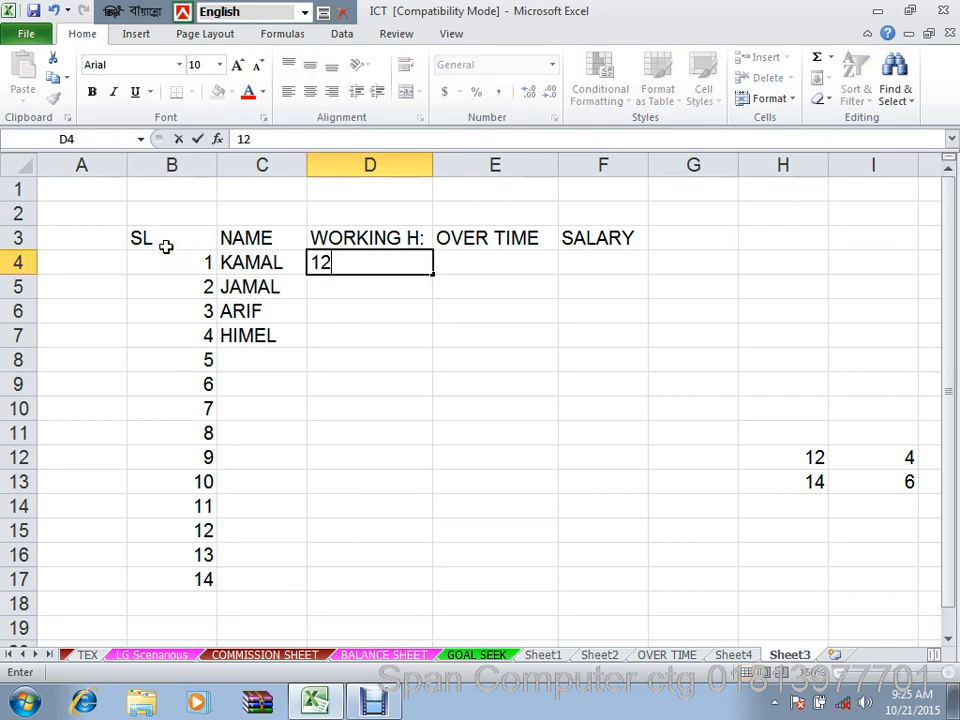
click(476, 360)
click(373, 283)
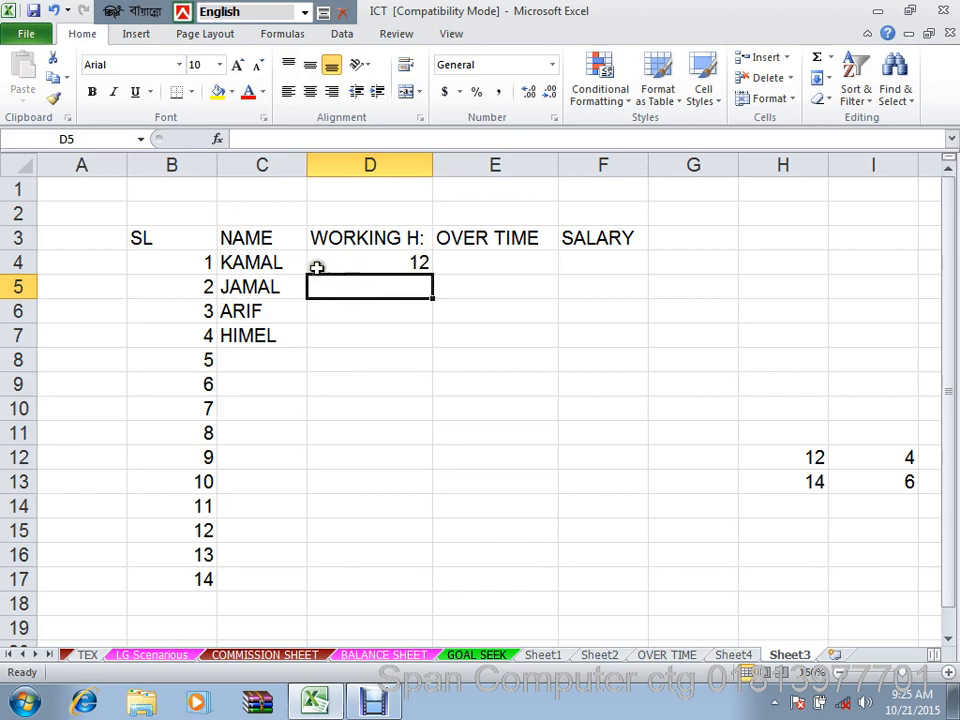
text(14)
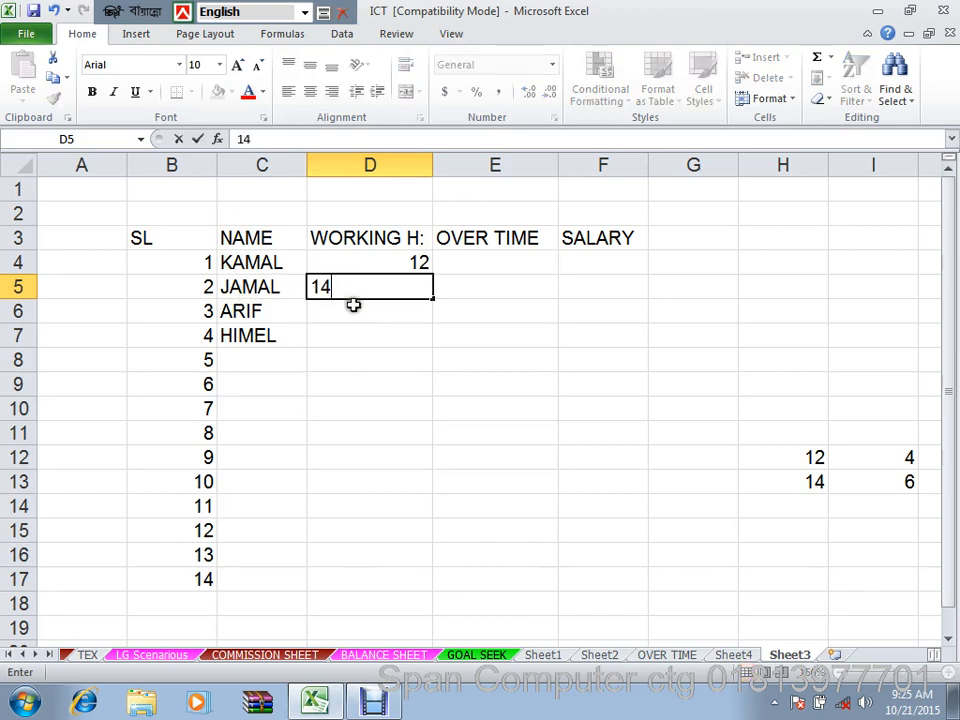
click(360, 332)
click(338, 306)
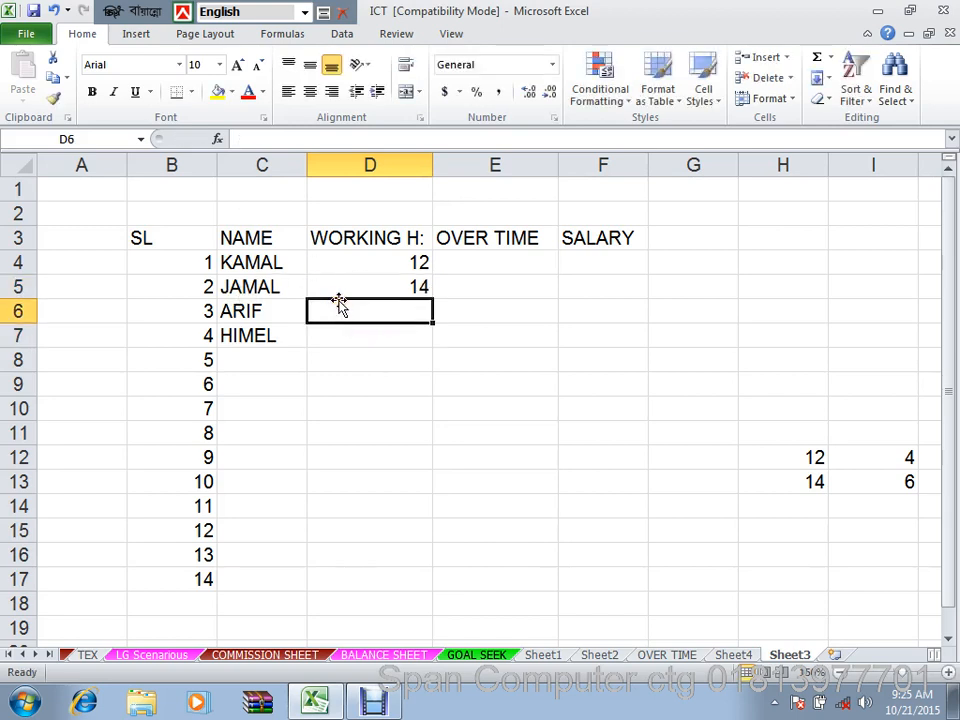
text(13)
click(362, 337)
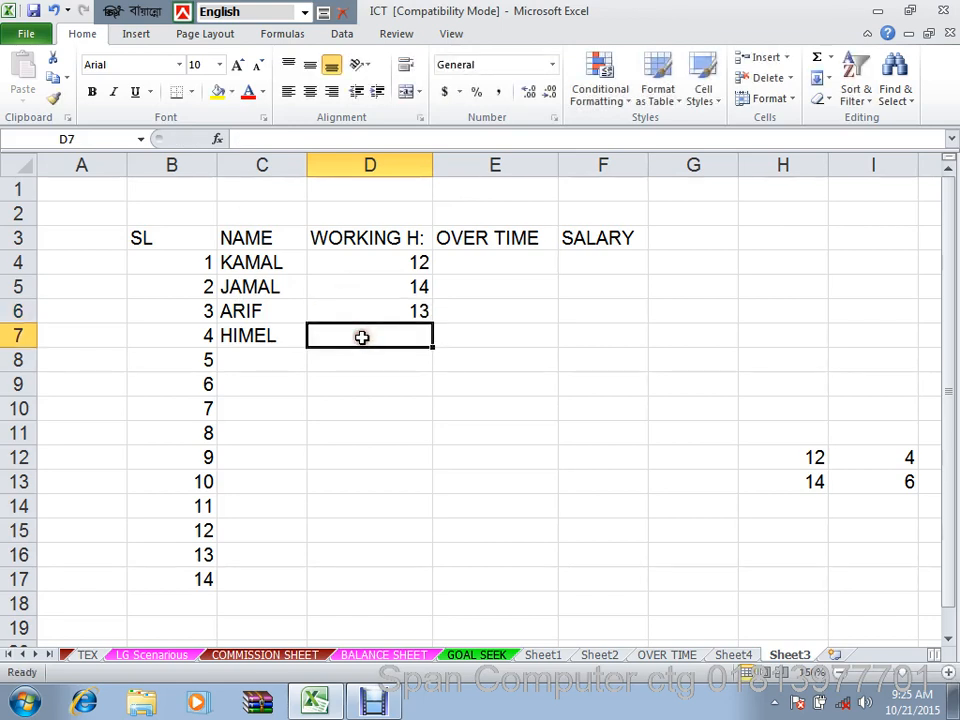
text(10)
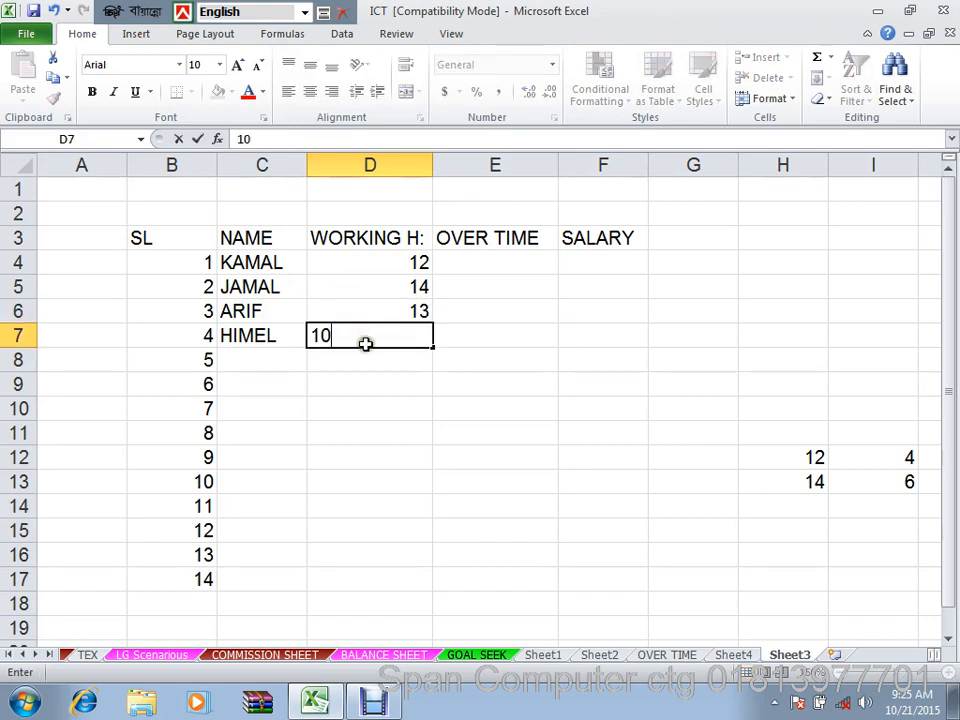
click(390, 368)
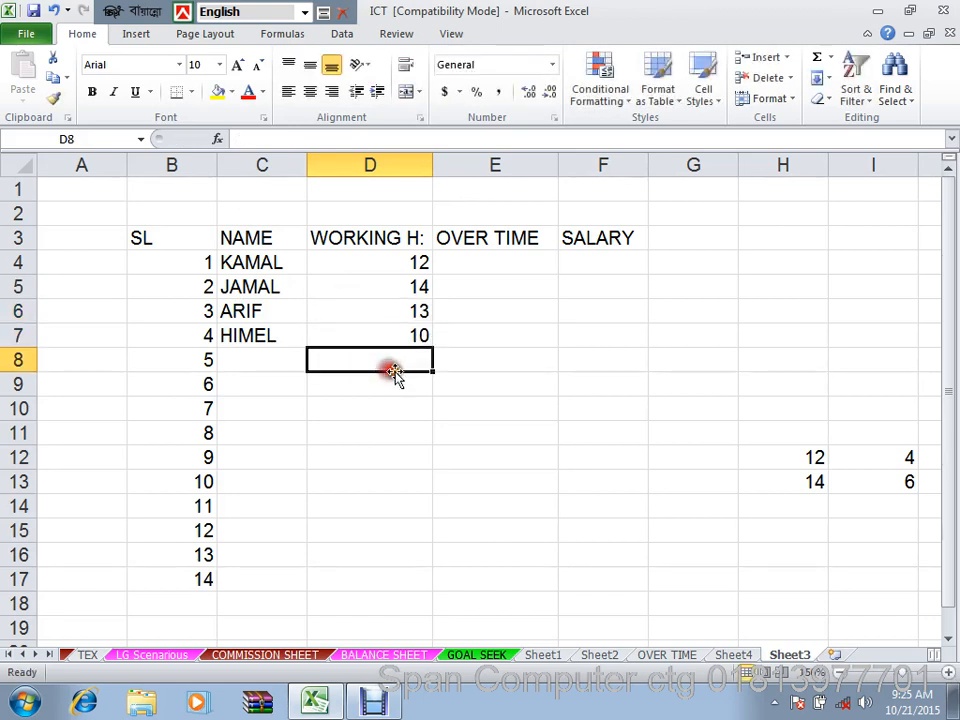
Step: Left-align the SL column, including its header, in cells B3:B17
click(493, 260)
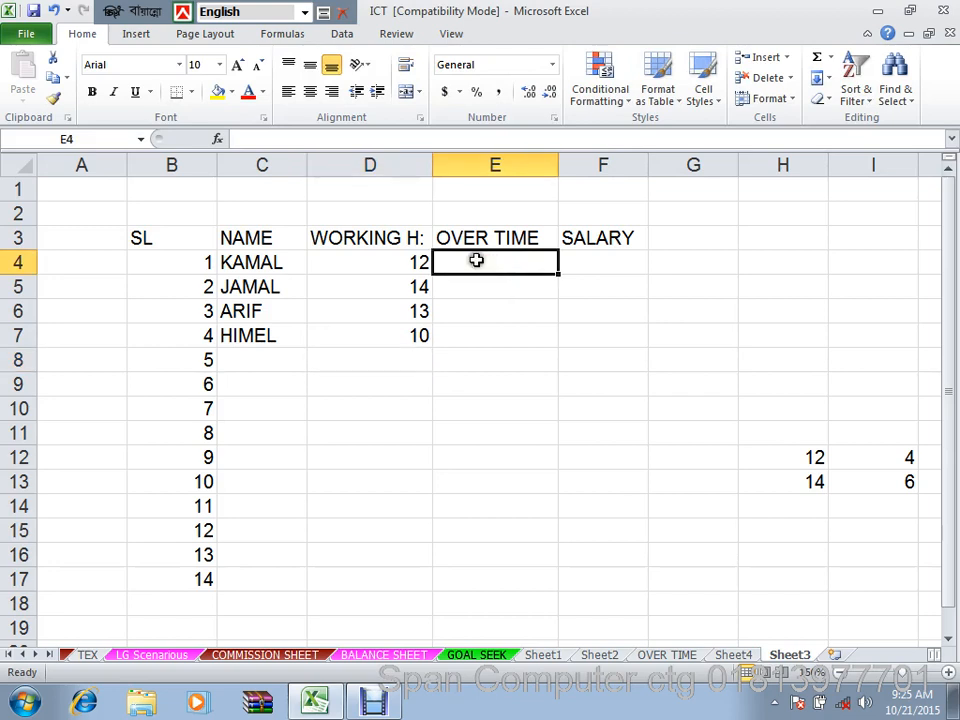
drag(178, 240, 184, 578)
click(287, 92)
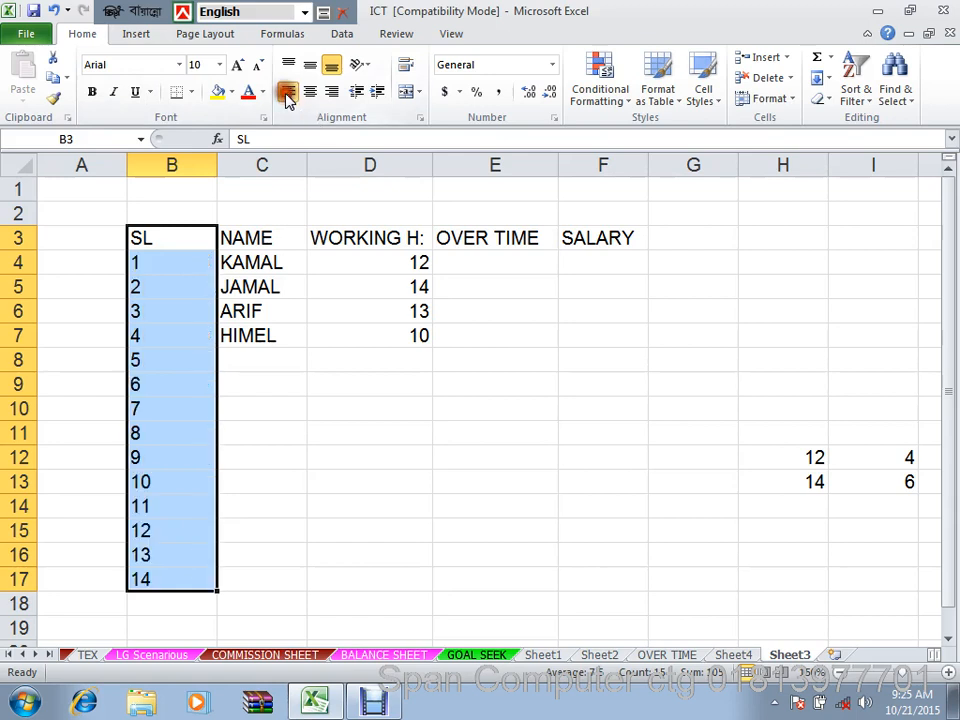
click(282, 452)
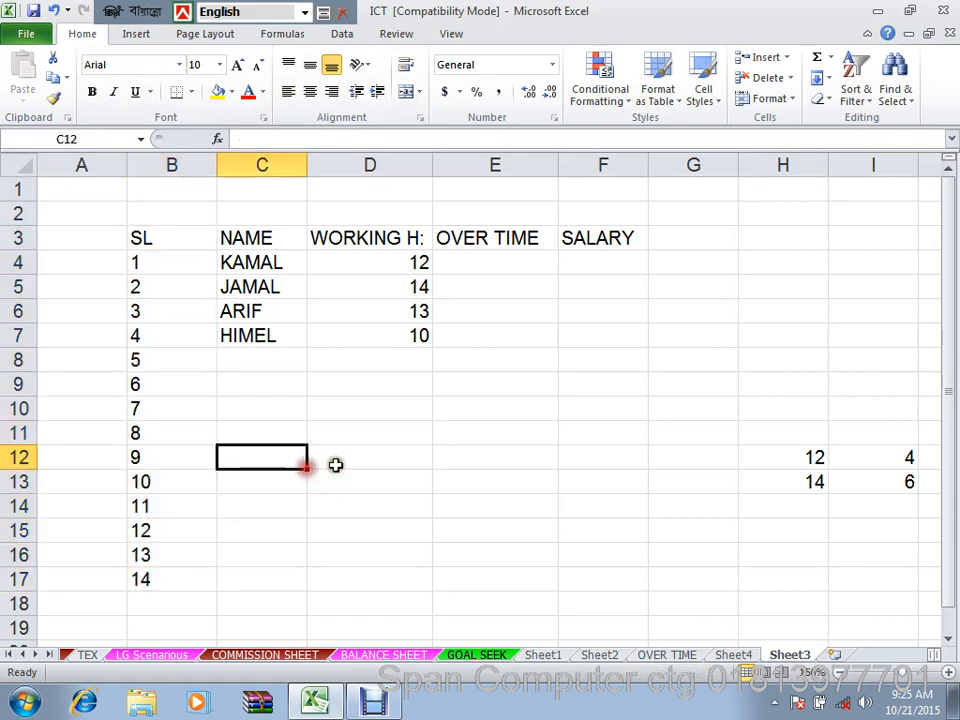
Step: Create a title banner above the table by filling B1:F2 with black and making row 2 much taller
click(480, 263)
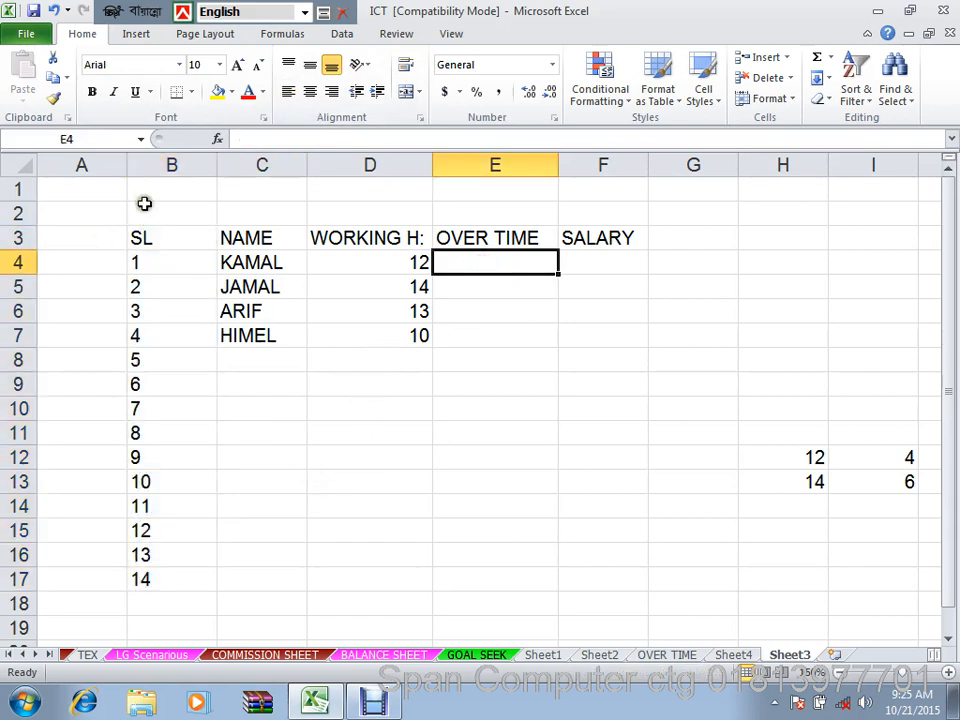
drag(160, 195, 648, 217)
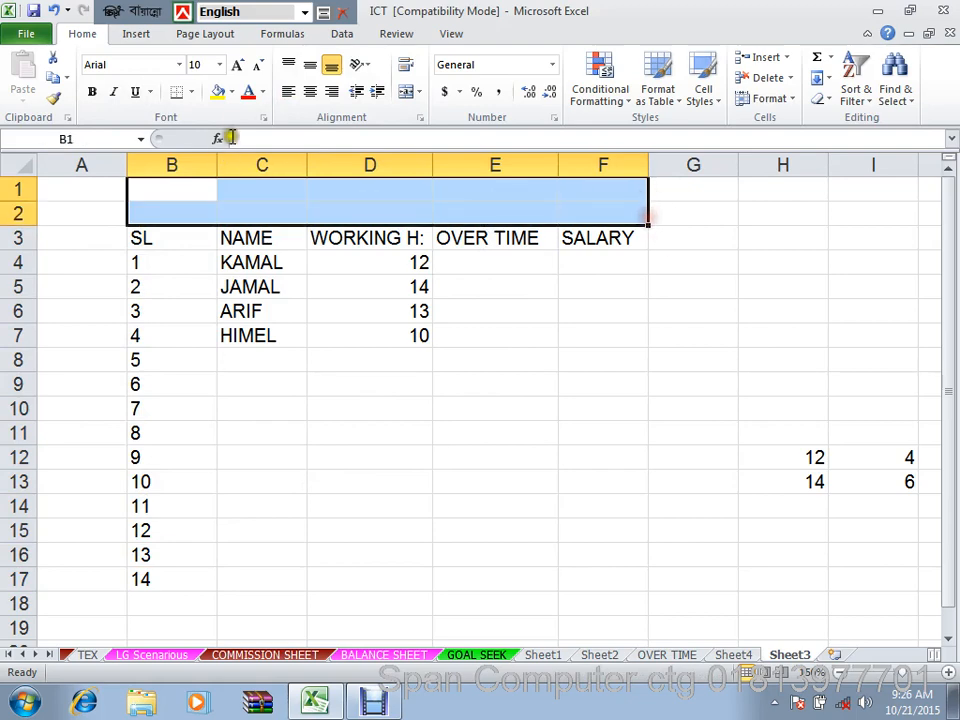
click(231, 92)
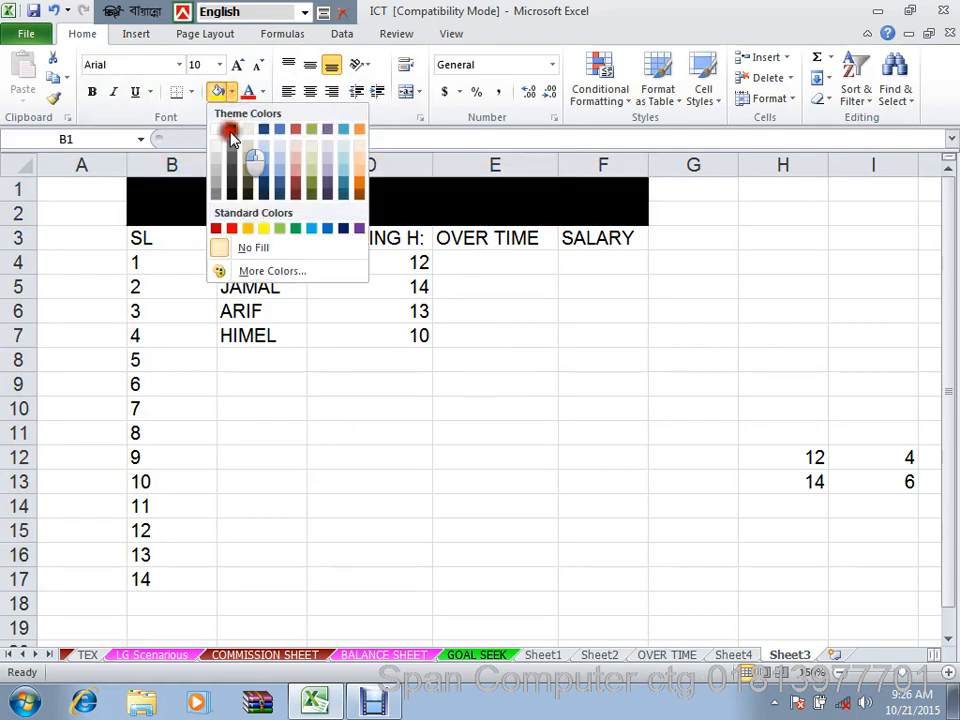
click(263, 184)
drag(20, 225, 34, 322)
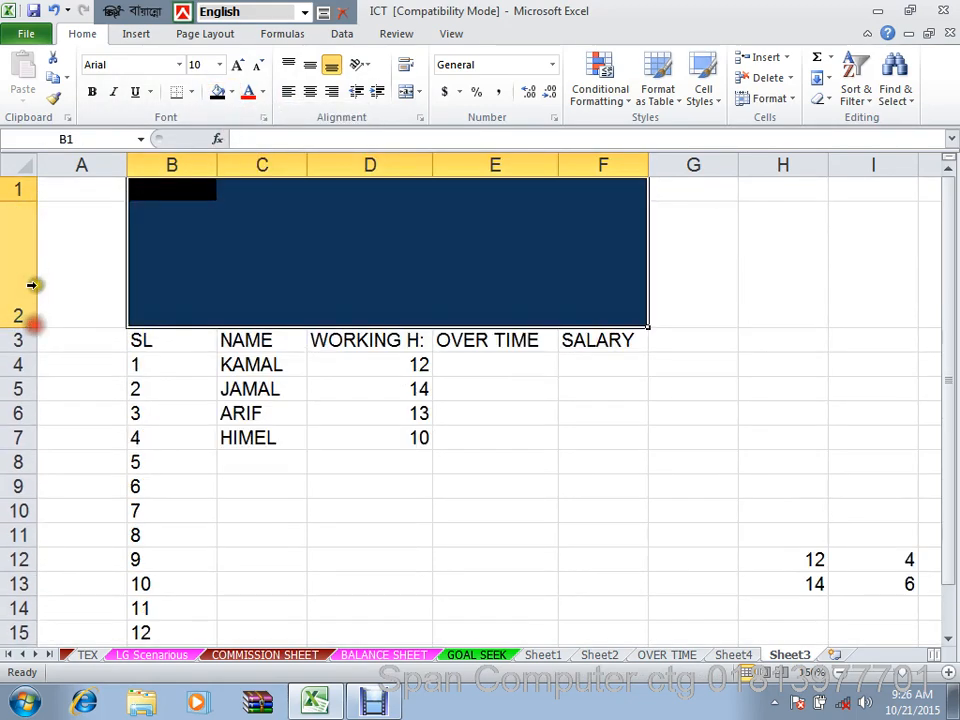
click(385, 437)
click(402, 484)
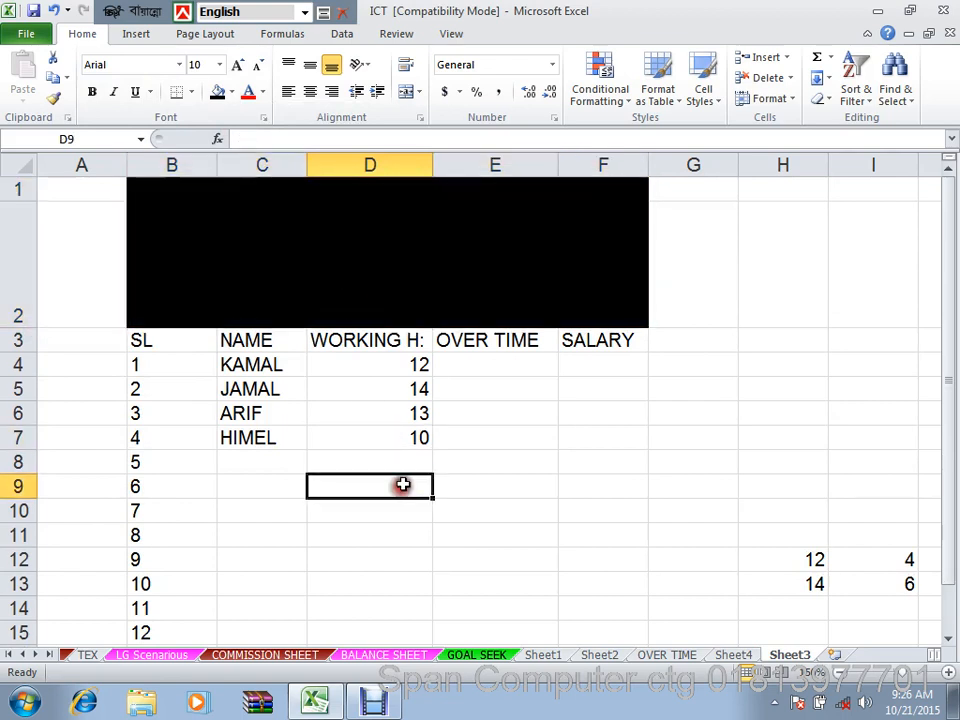
Step: Insert a WordArt in a solid red style with the text OVER TIME
click(135, 35)
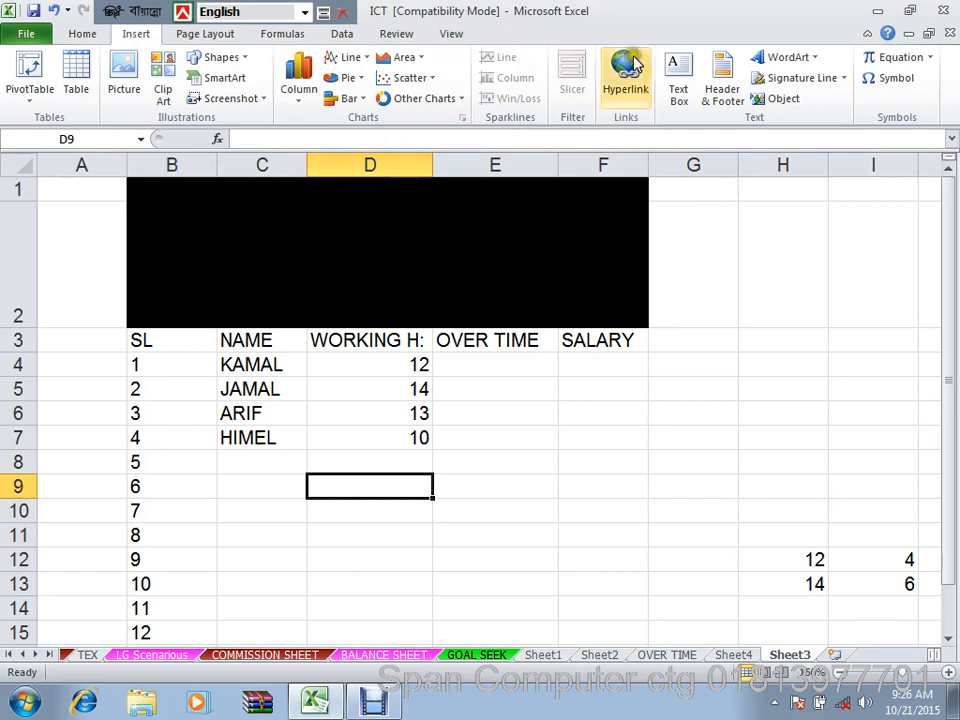
click(780, 57)
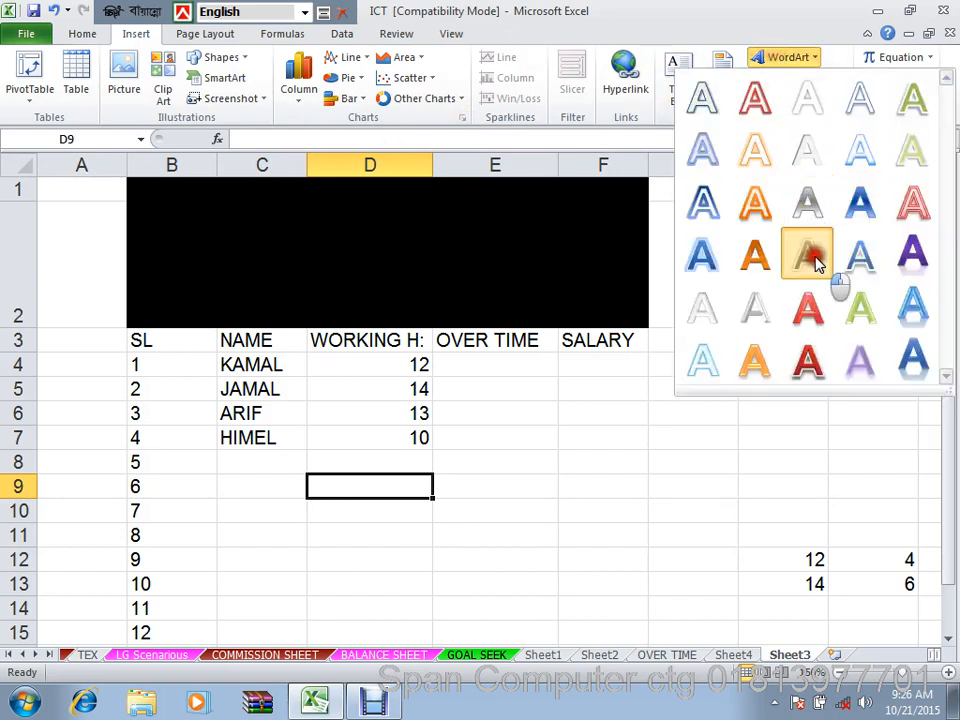
click(812, 310)
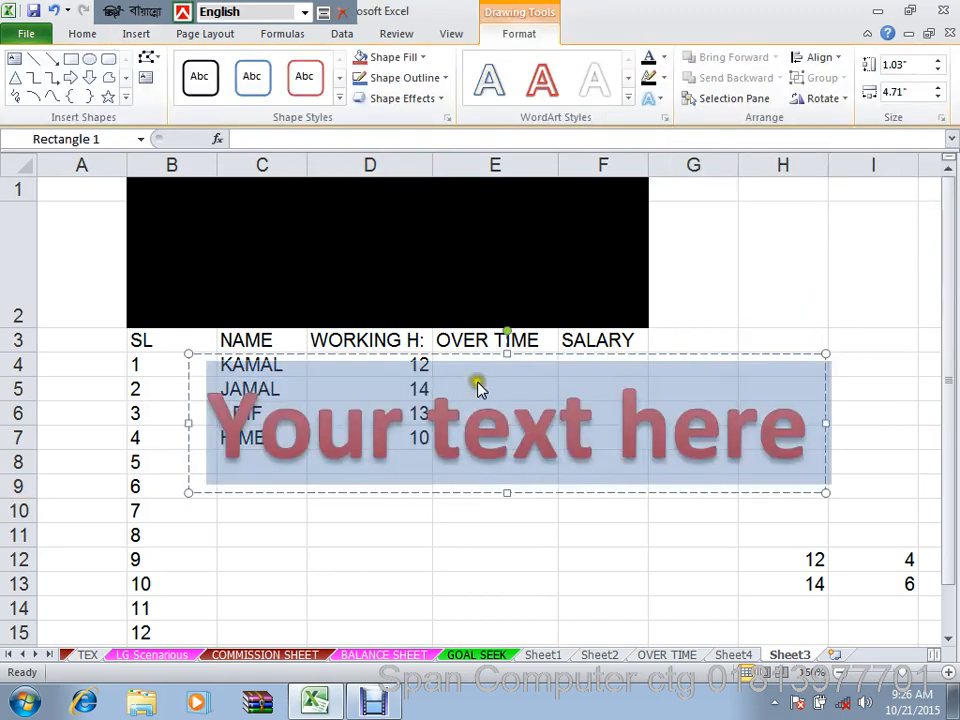
text(OVER)
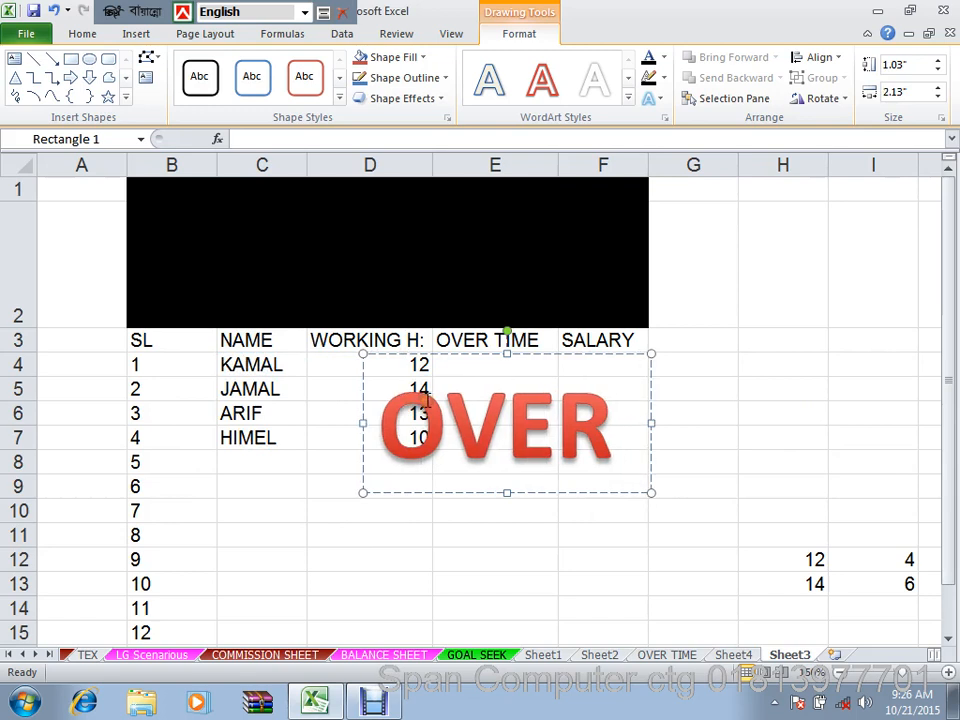
text( TIME)
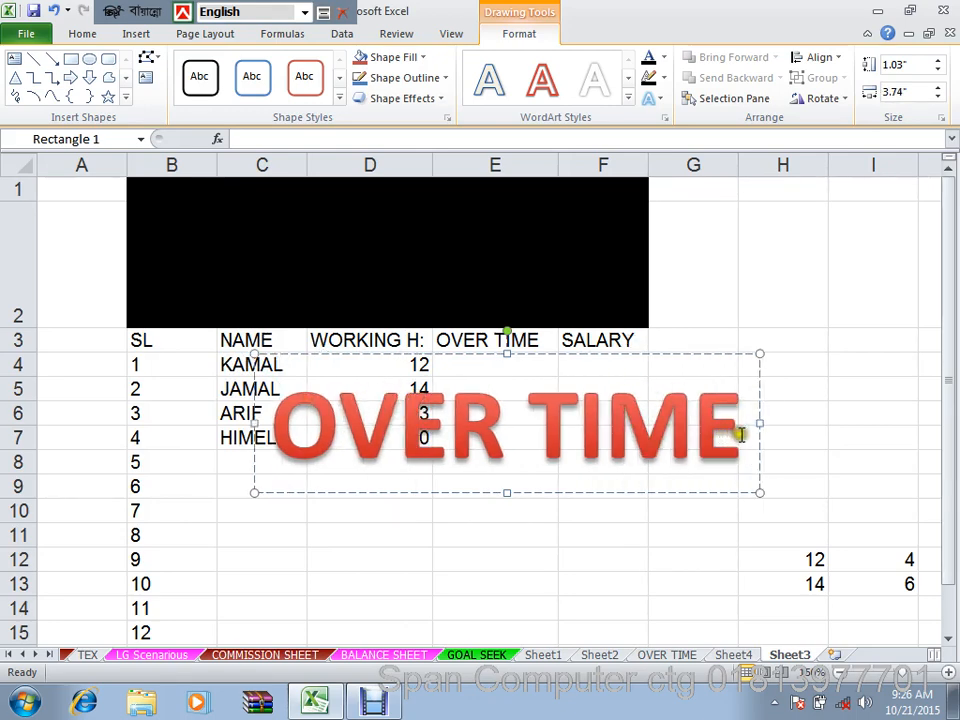
Step: Reduce the OVER TIME WordArt to font size 40 and move it onto the black banner
drag(739, 435, 216, 407)
click(82, 33)
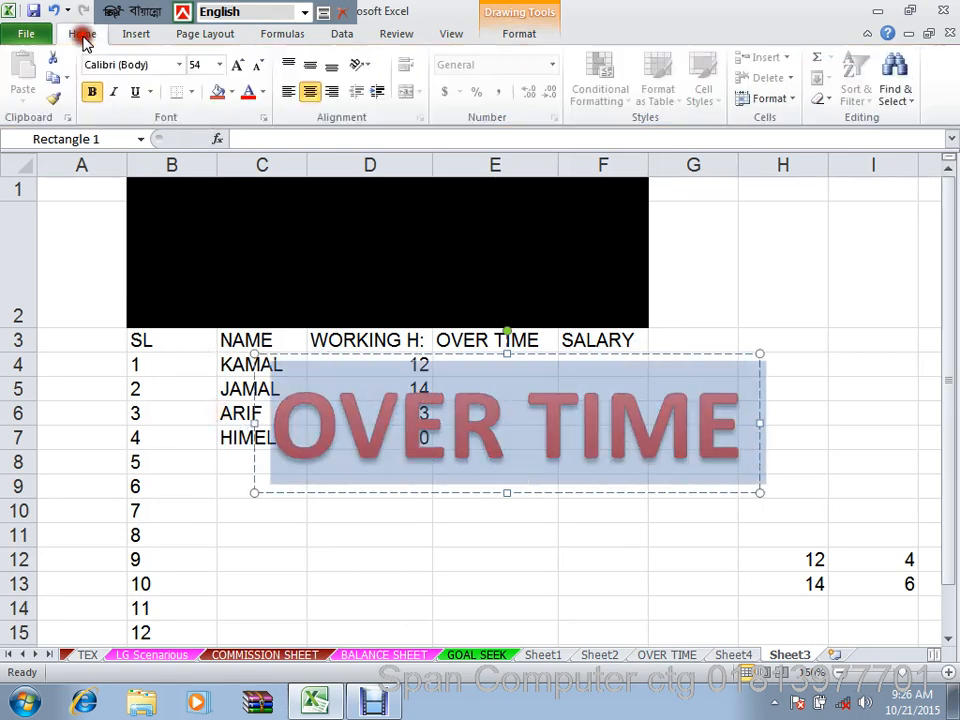
click(256, 66)
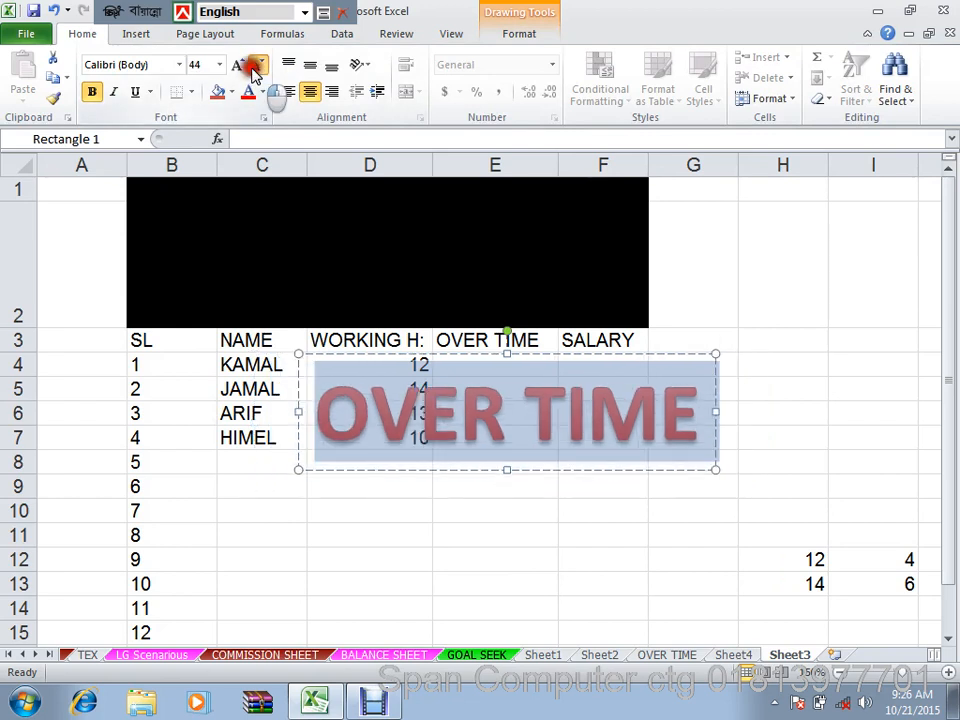
click(254, 68)
drag(340, 240, 342, 200)
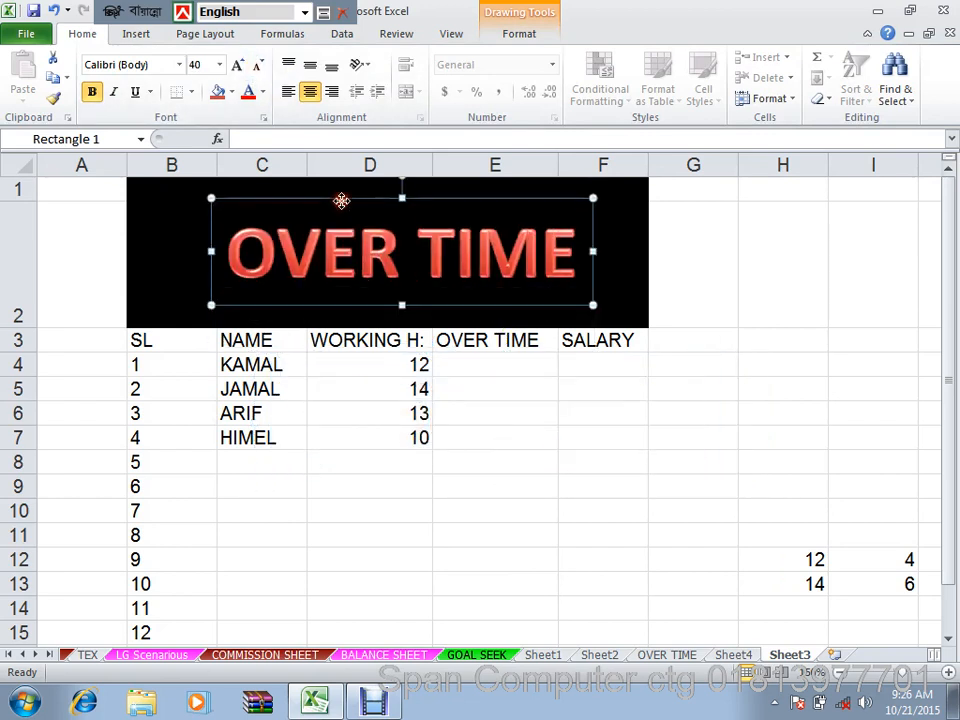
click(454, 467)
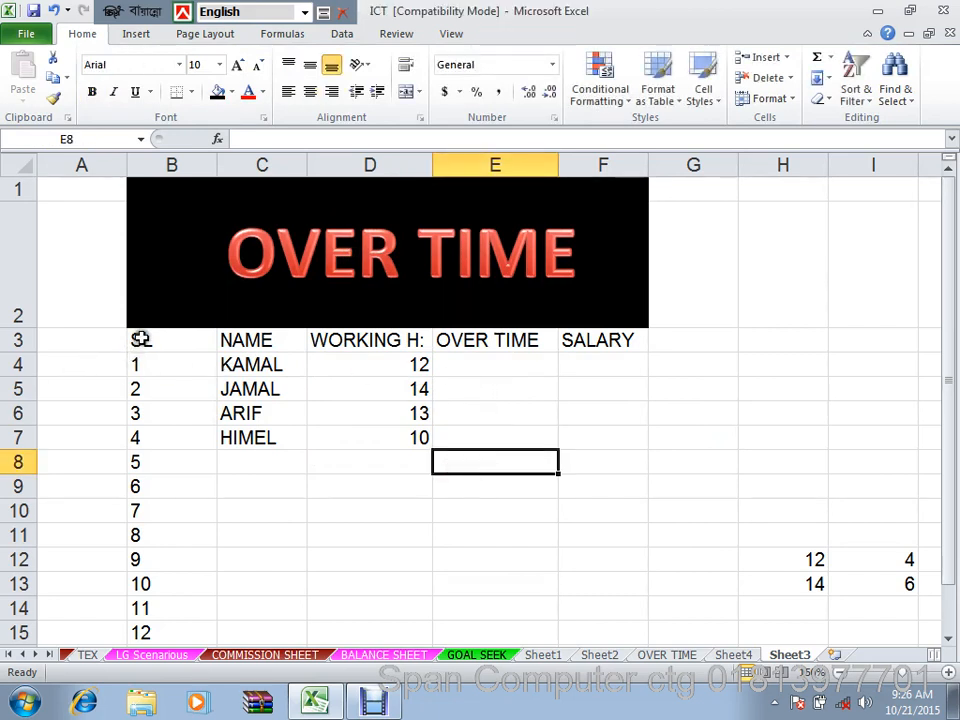
Step: Apply all borders to the table cells B3:F15
drag(141, 340, 594, 635)
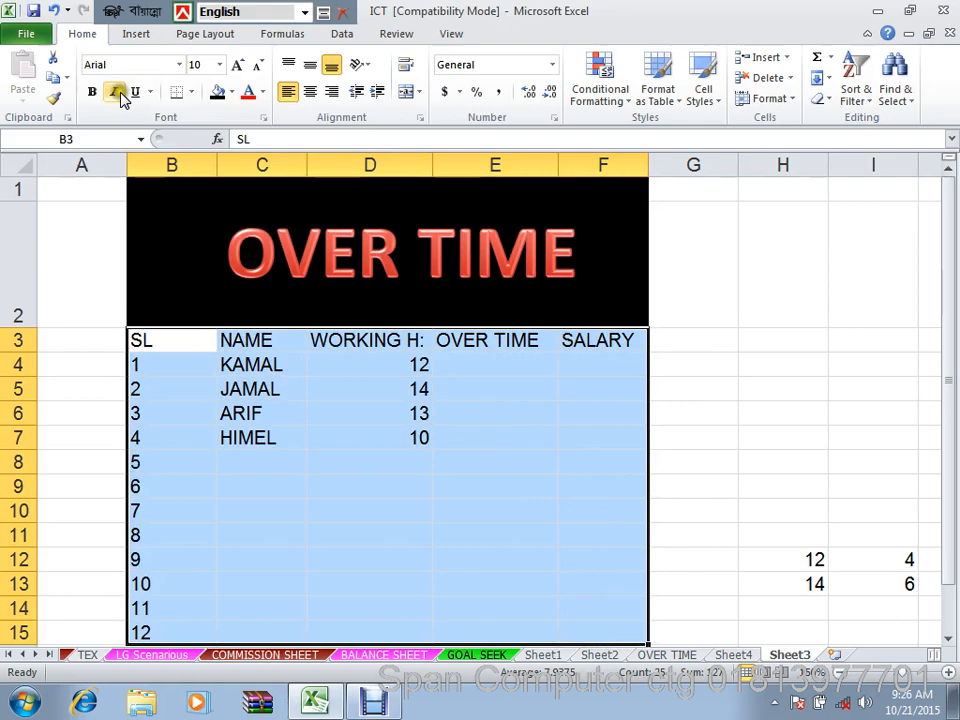
click(190, 92)
click(213, 241)
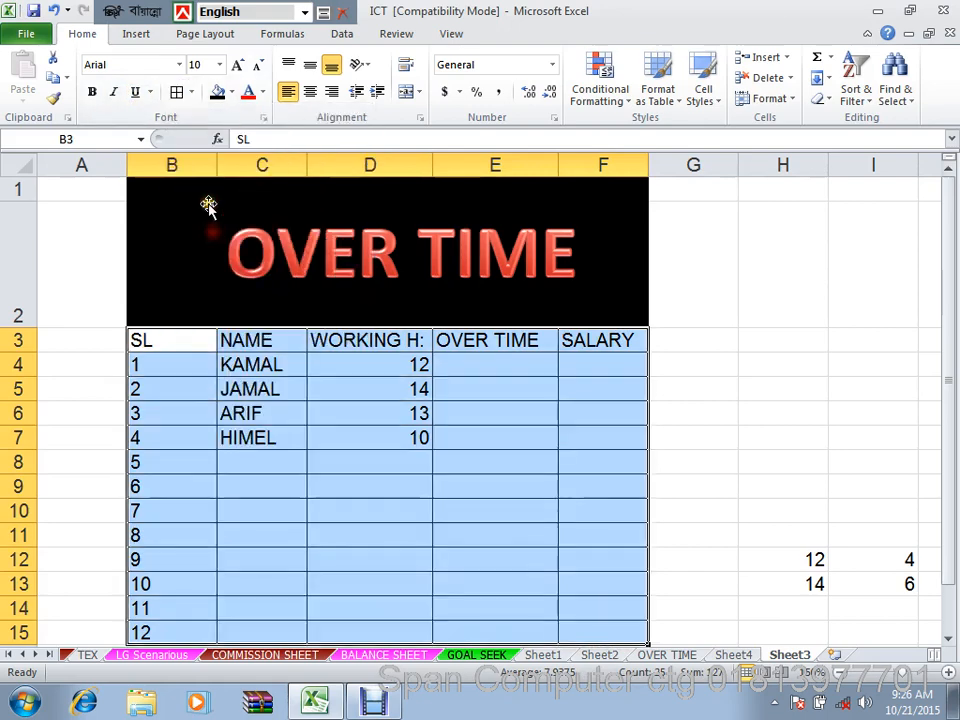
click(250, 255)
click(312, 436)
Step: Fill the table cells B3:F15 with the standard light blue colour
drag(167, 350, 598, 639)
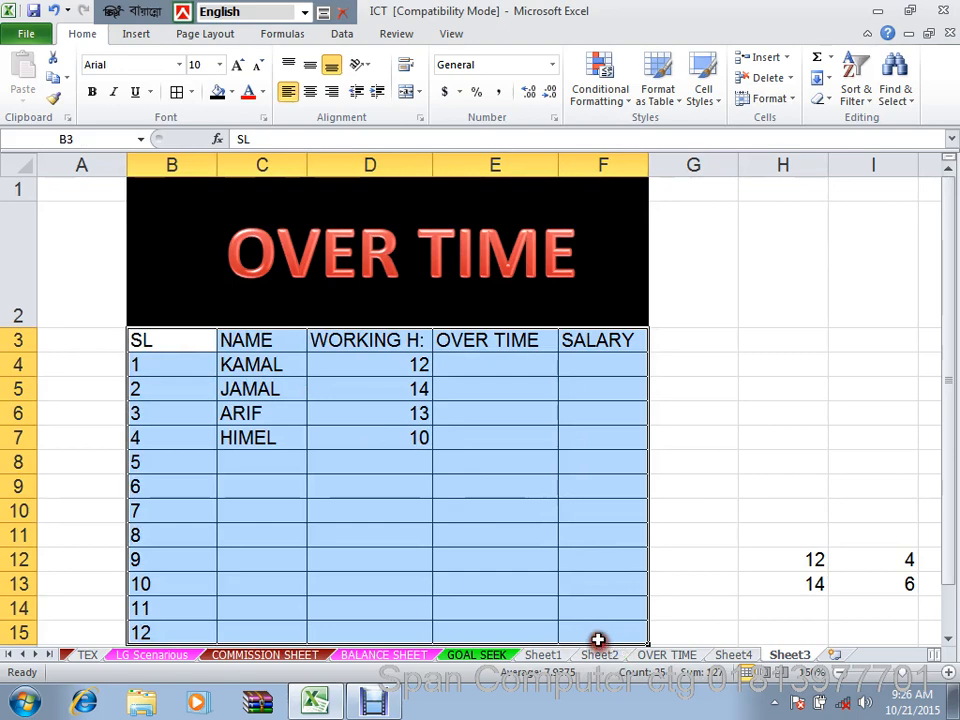
click(231, 92)
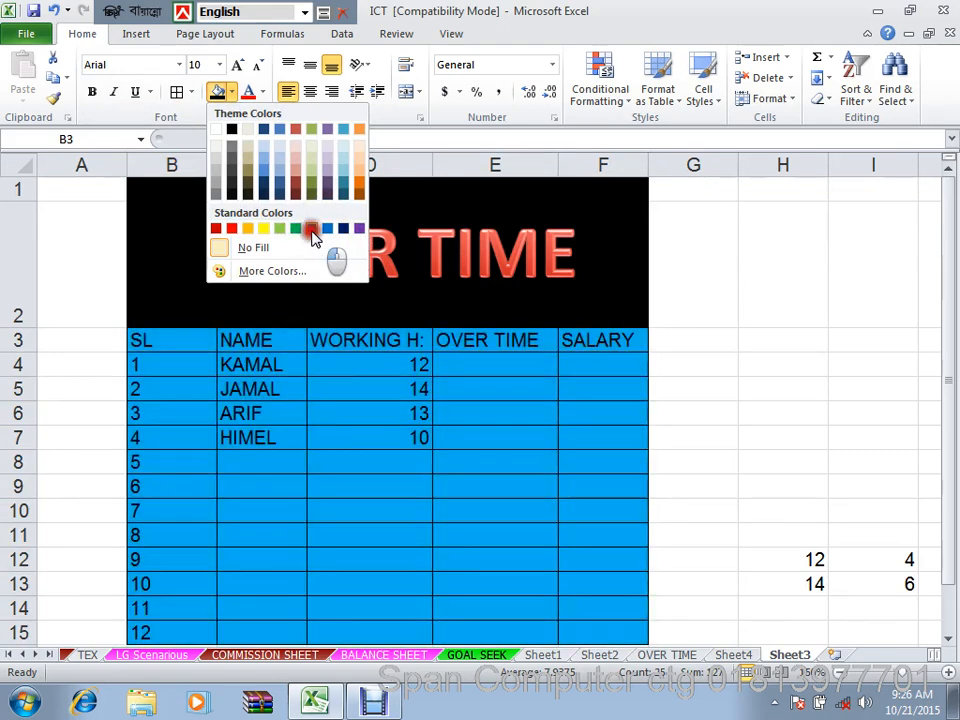
click(313, 236)
click(694, 405)
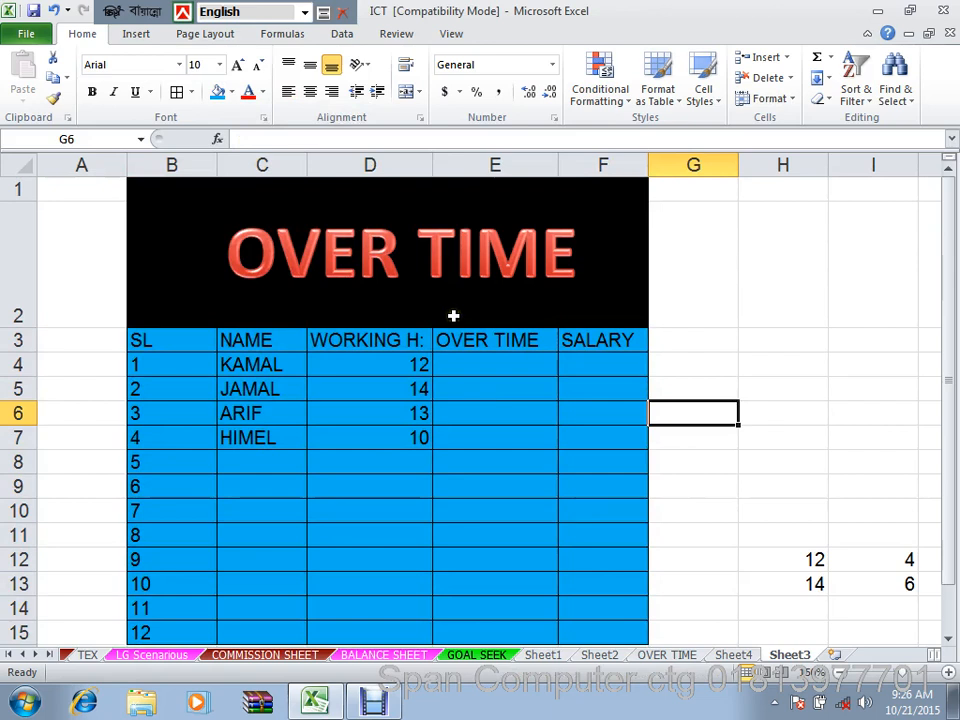
click(485, 368)
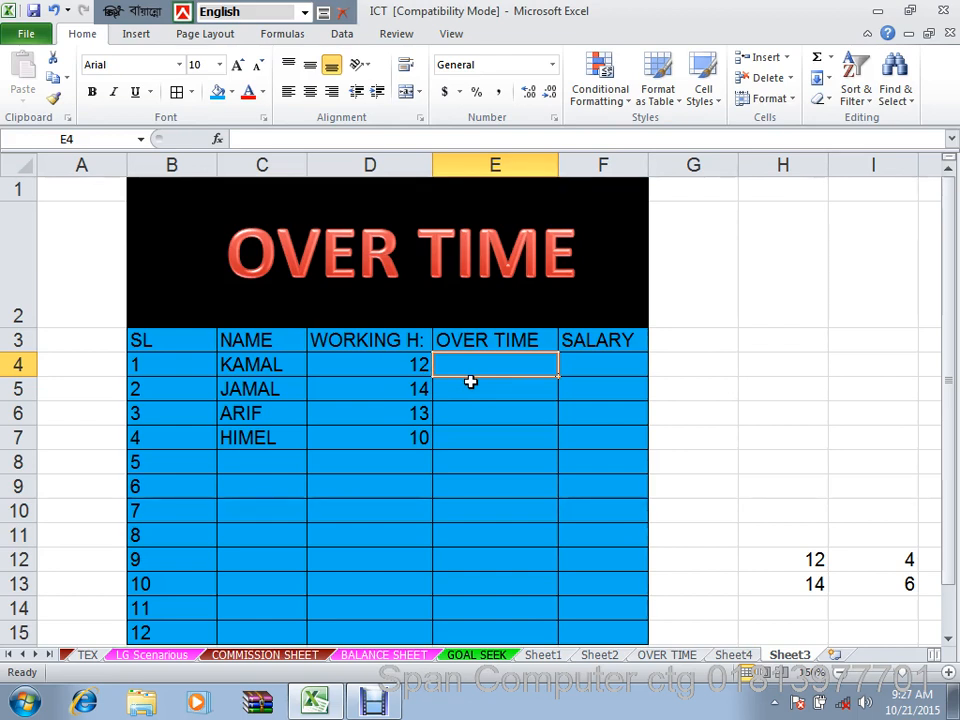
click(410, 367)
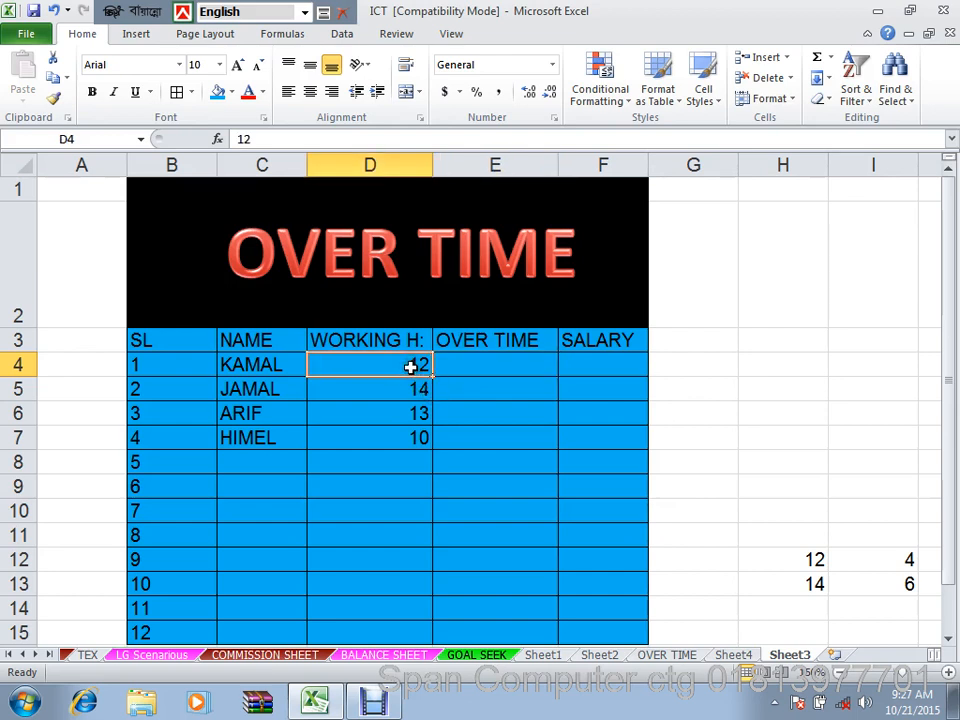
click(461, 364)
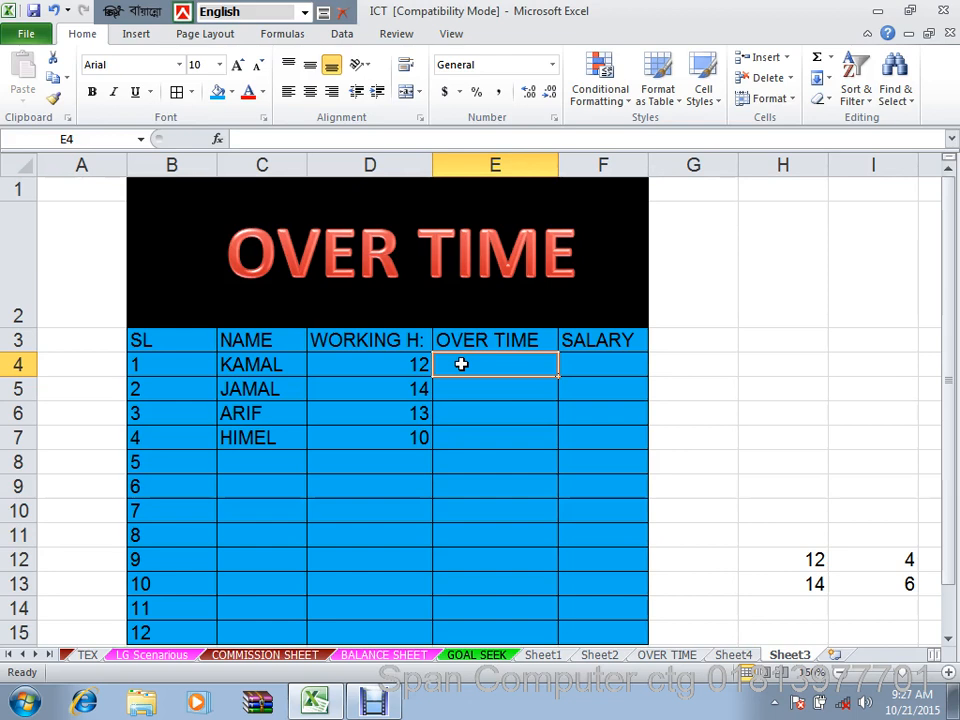
click(505, 458)
Step: Start the overtime formula in cell E4 as =IF(D4>8,D4-
click(455, 369)
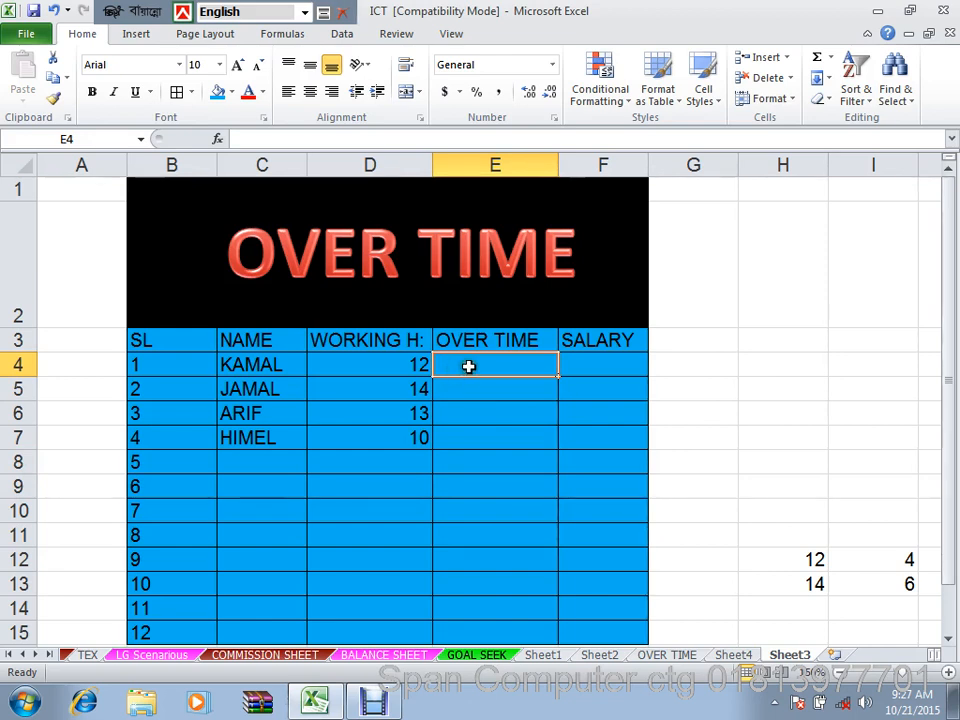
text(=)
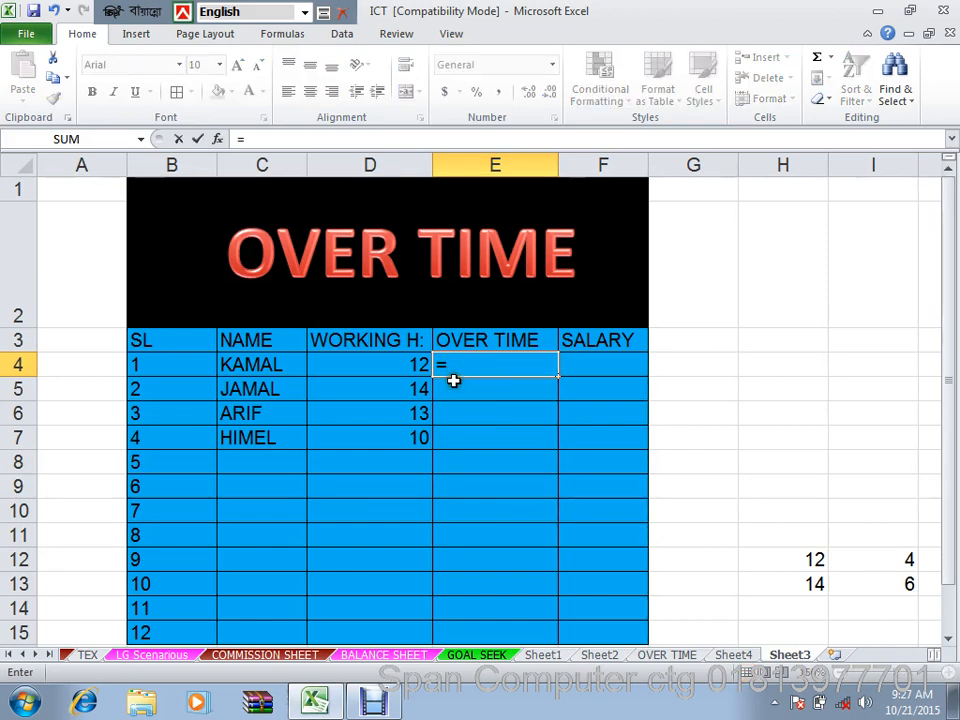
text(I)
key(BackSpace)
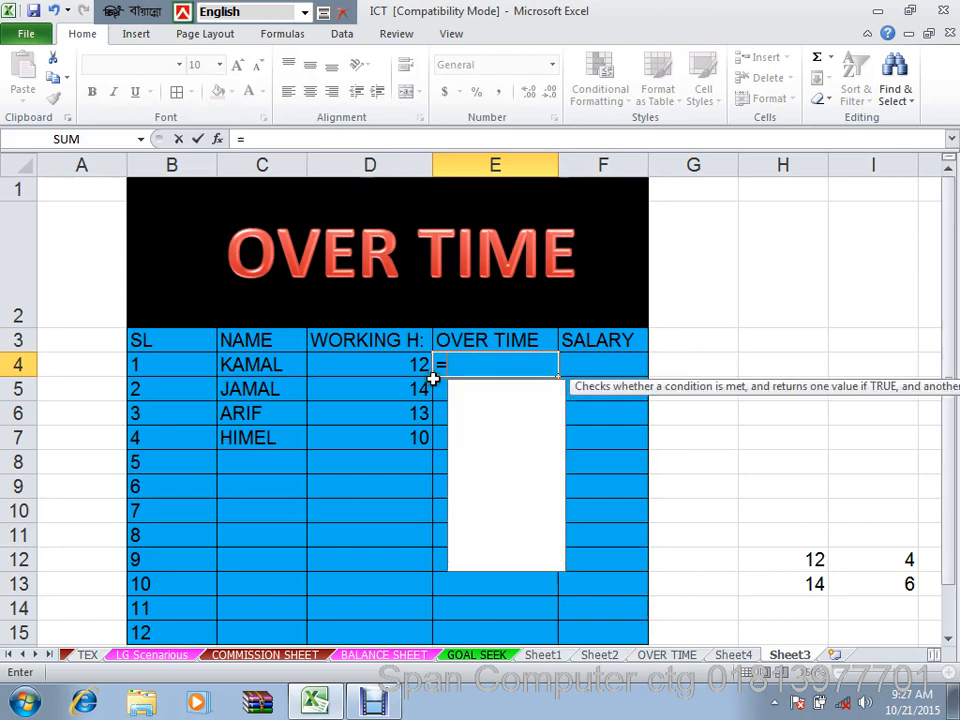
text(I)
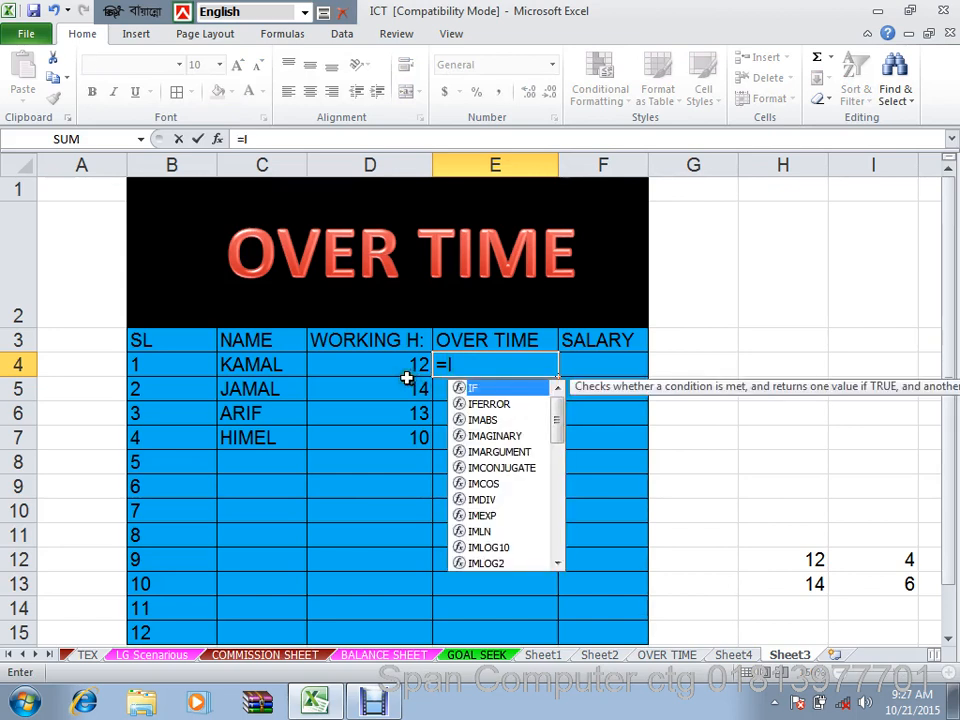
text(F()
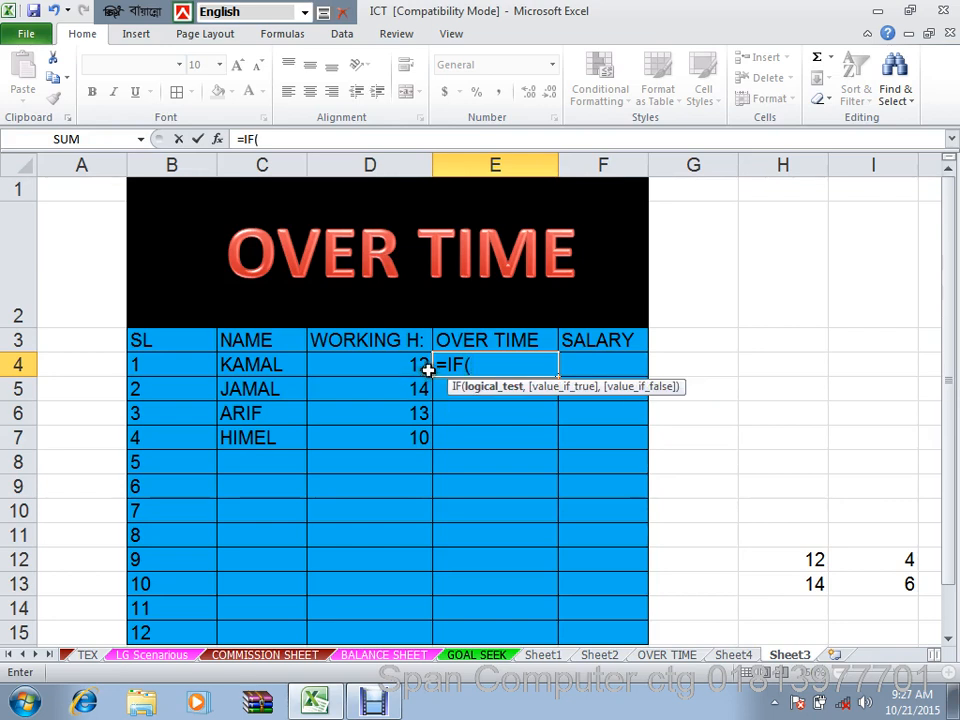
click(414, 365)
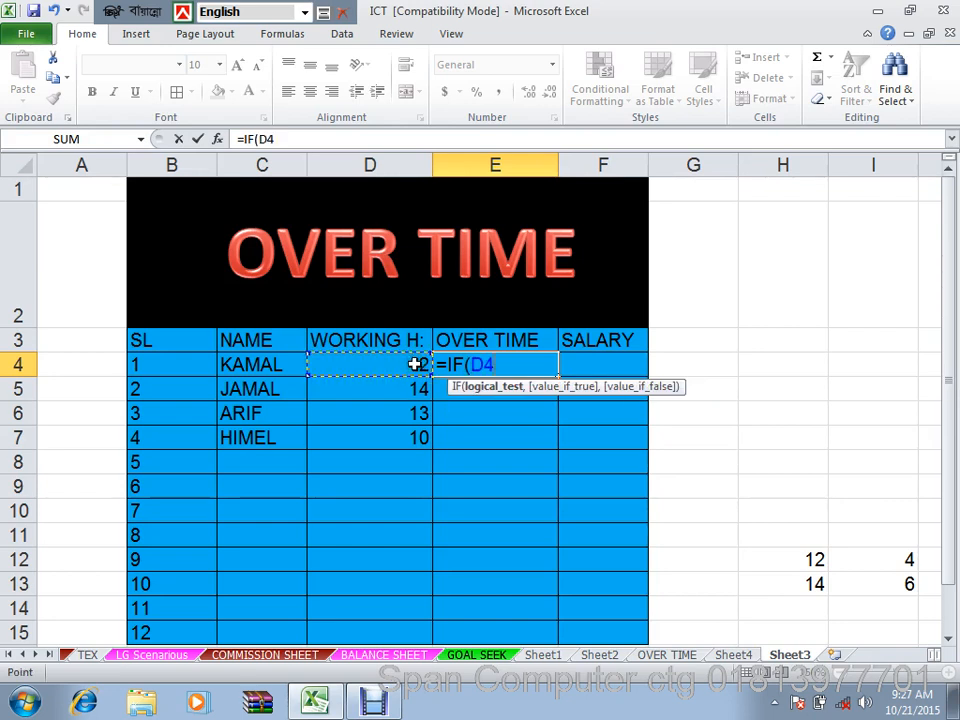
text(>)
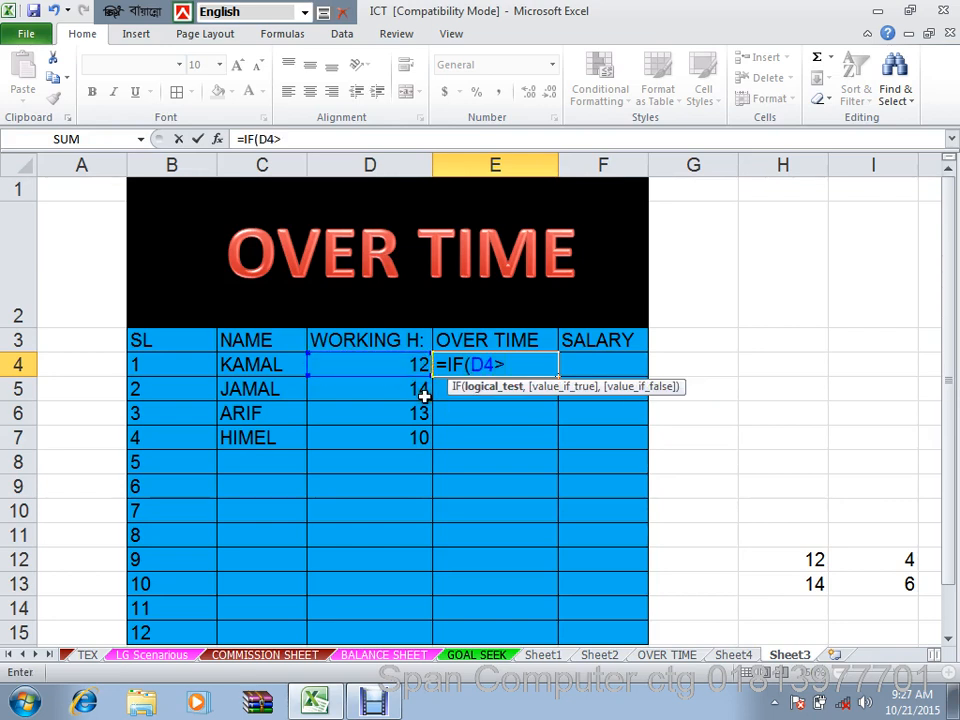
text(8,)
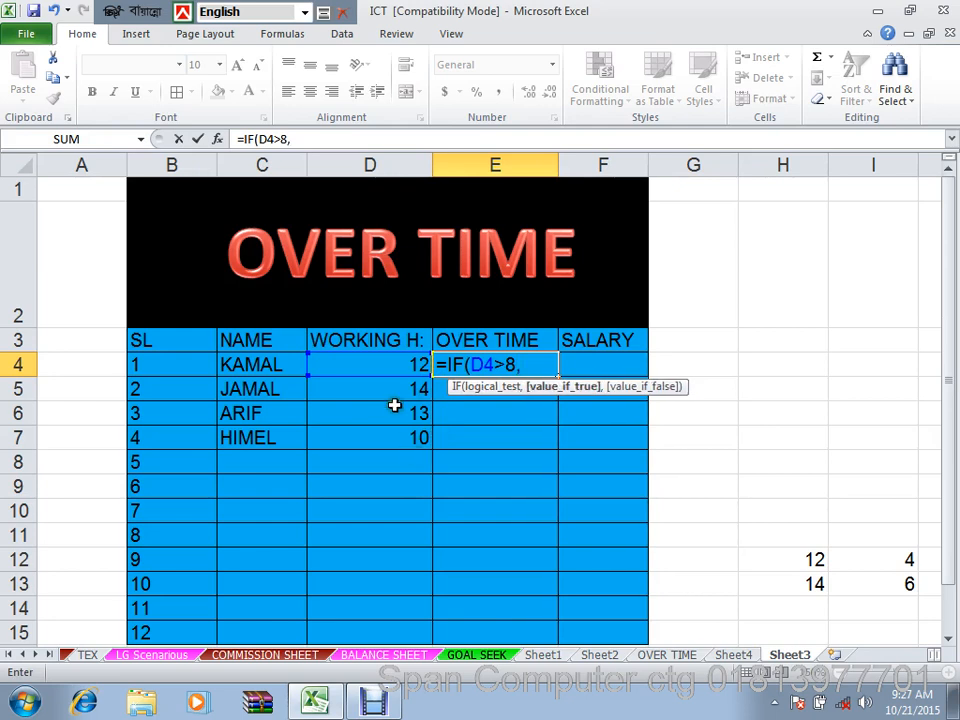
click(383, 364)
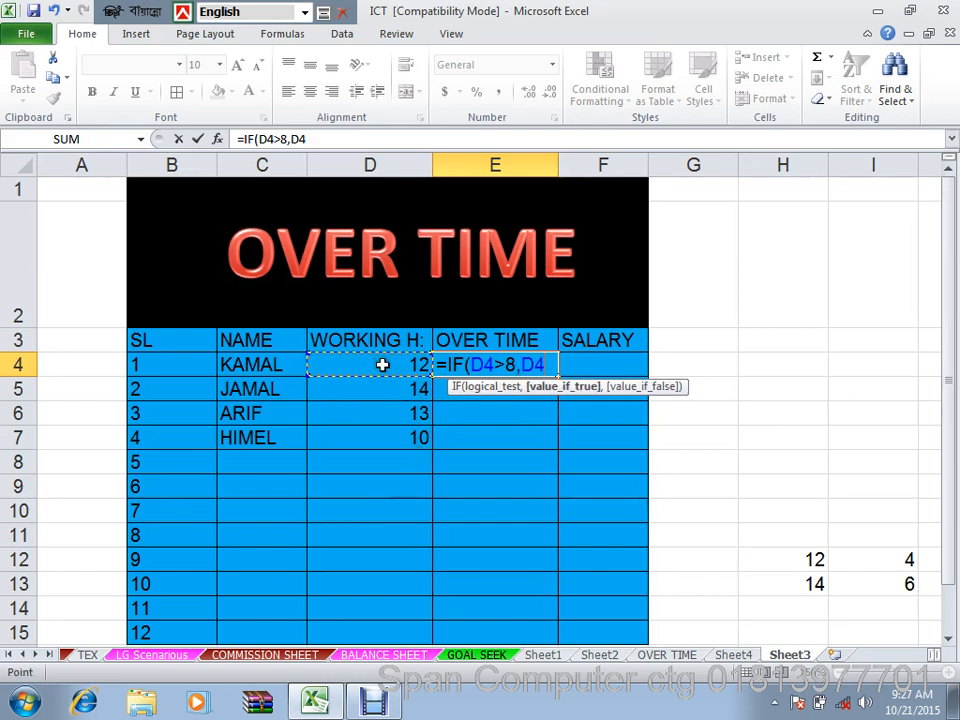
text(-)
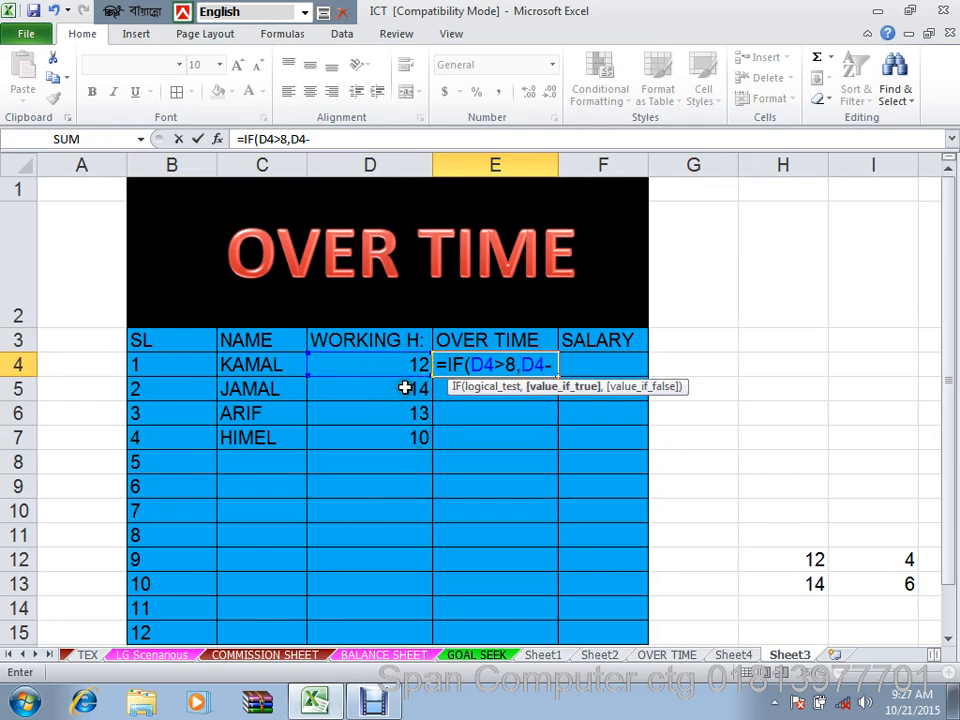
drag(405, 388, 606, 364)
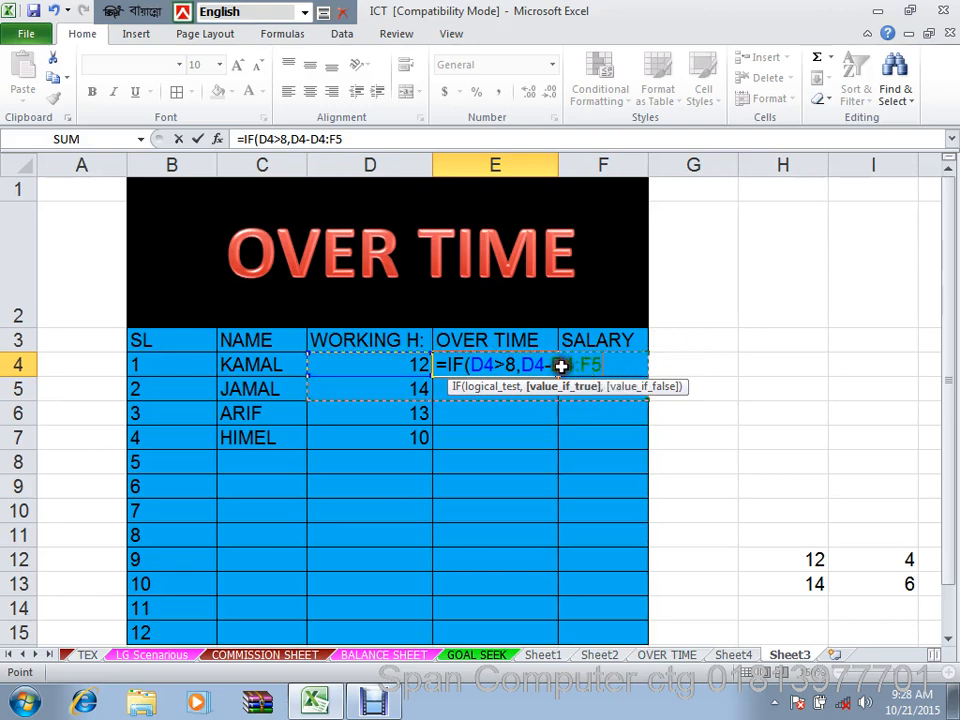
click(561, 366)
click(600, 365)
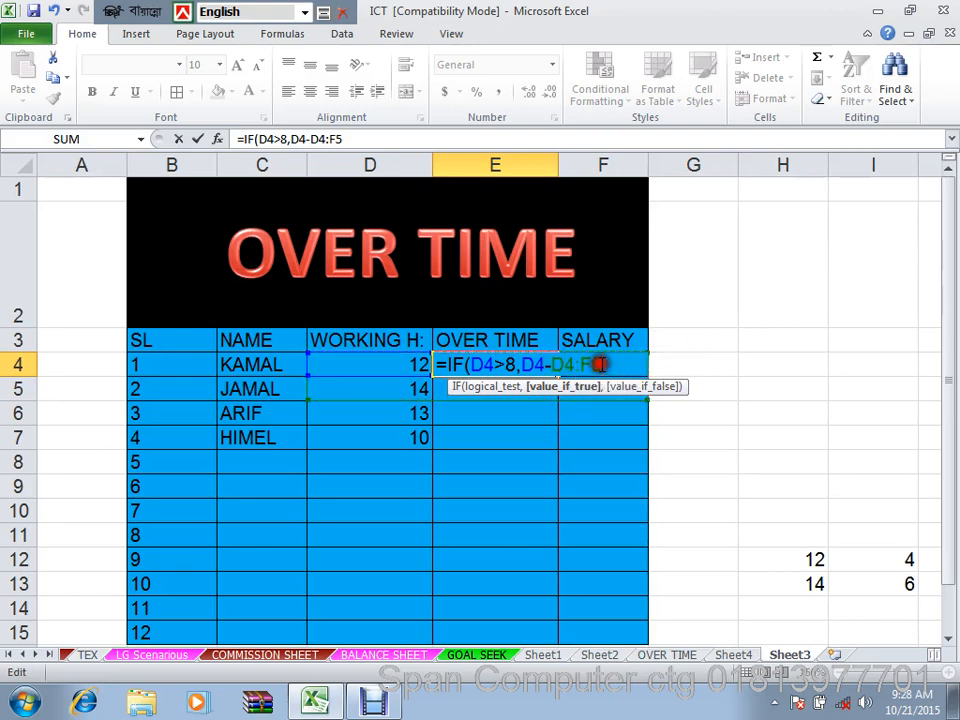
key(BackSpace)
key(BackSpace)
key(BackSpace)
key(BackSpace)
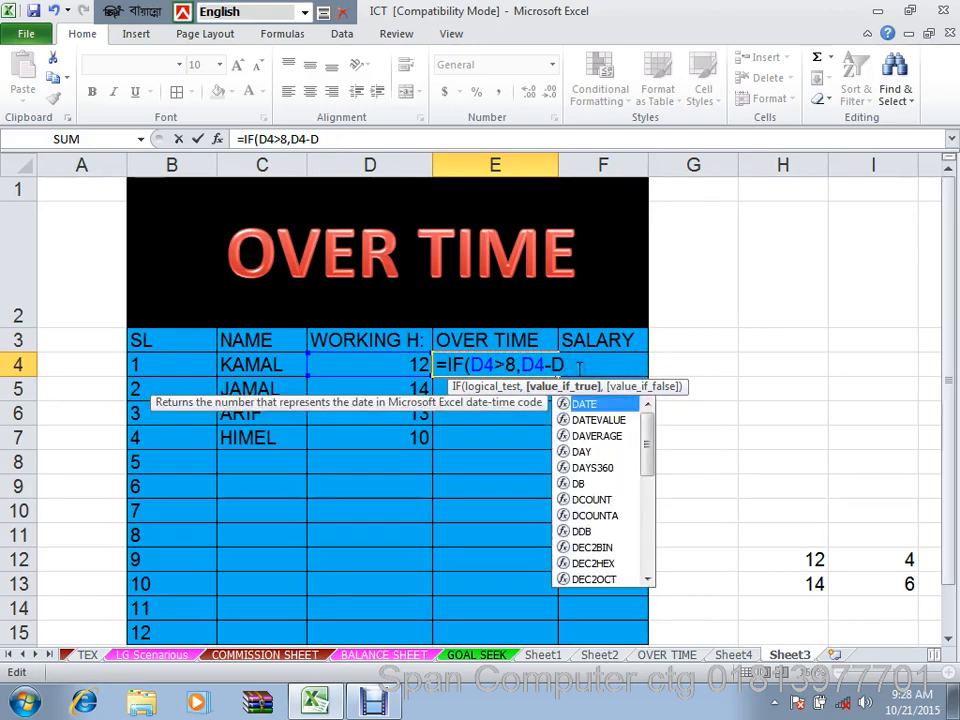
key(BackSpace)
Step: Complete and enter the overtime formula in E4 as =IF(D4>8,D4-8)
text(8)
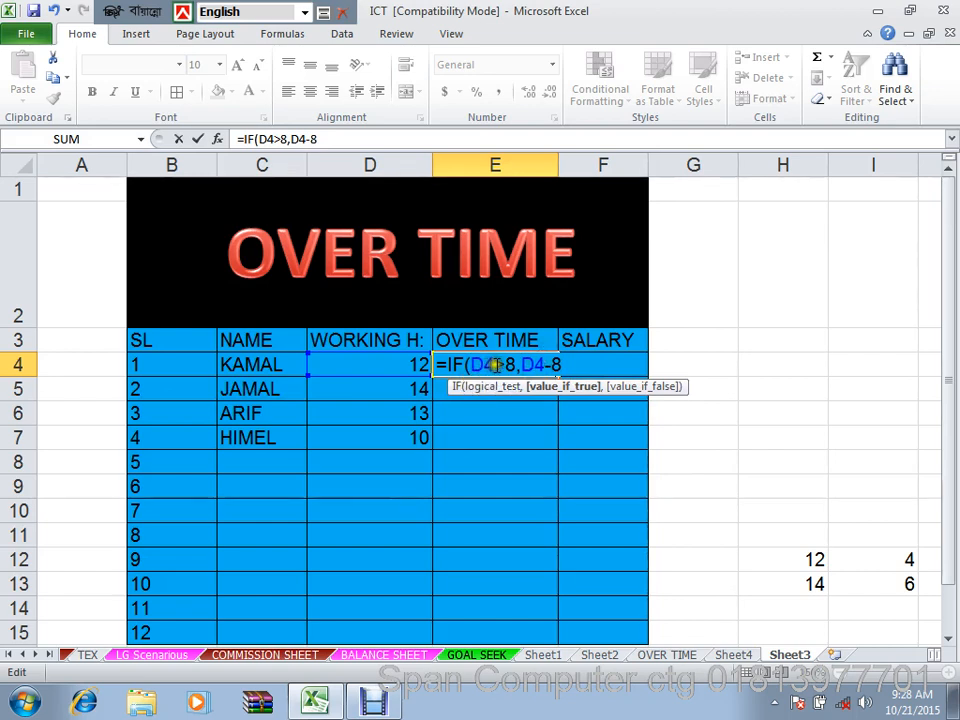
text())
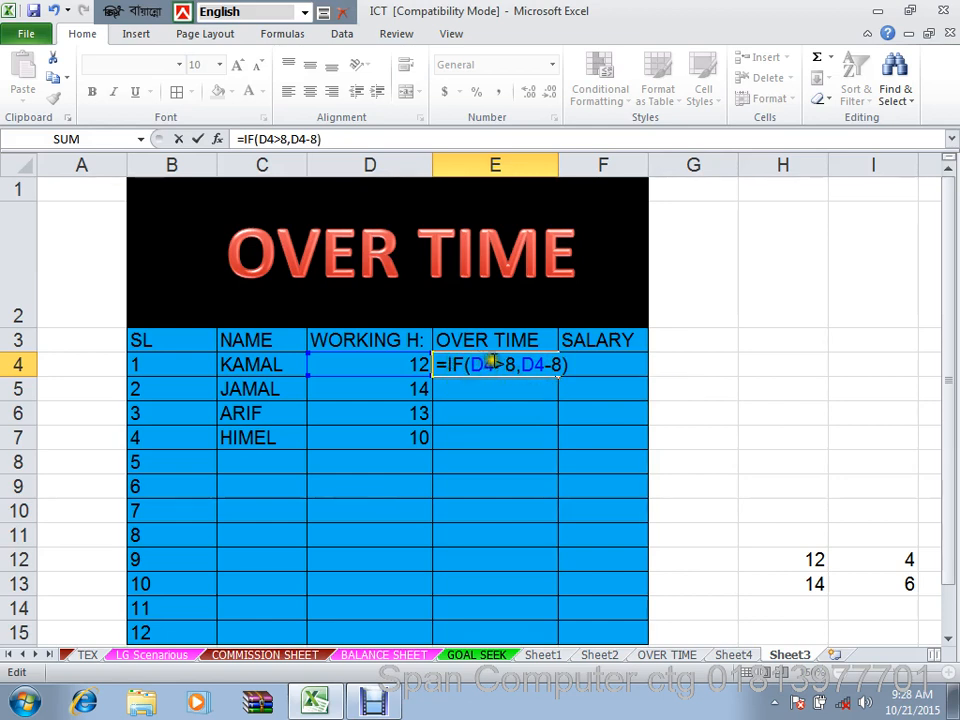
key(Return)
click(525, 500)
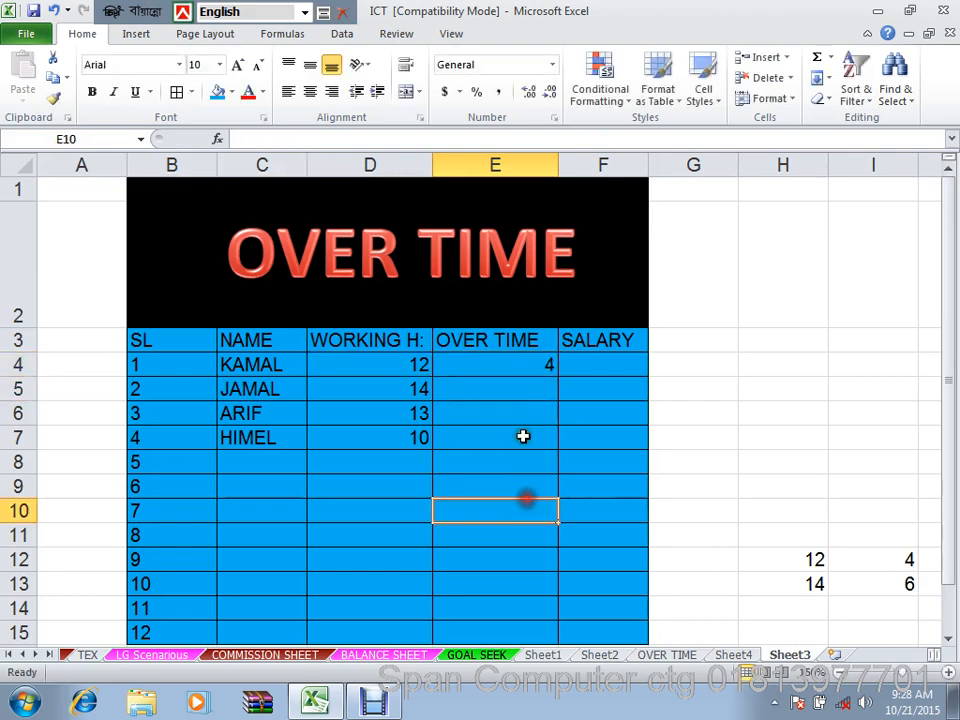
Step: Start an IF formula in salary cell F4 with the condition E4>0
click(948, 676)
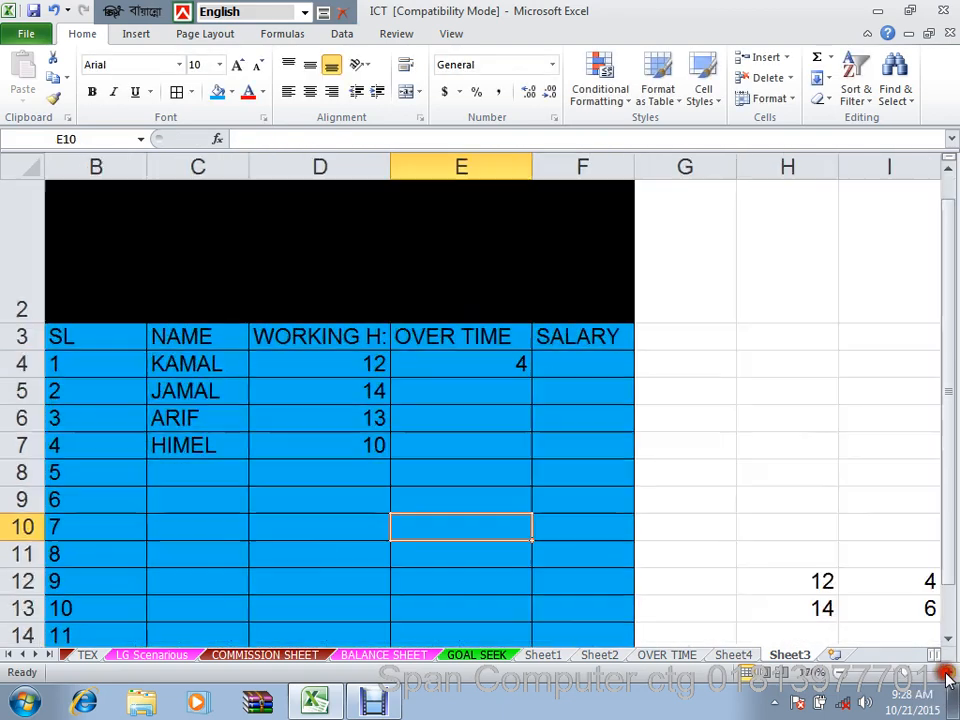
click(948, 676)
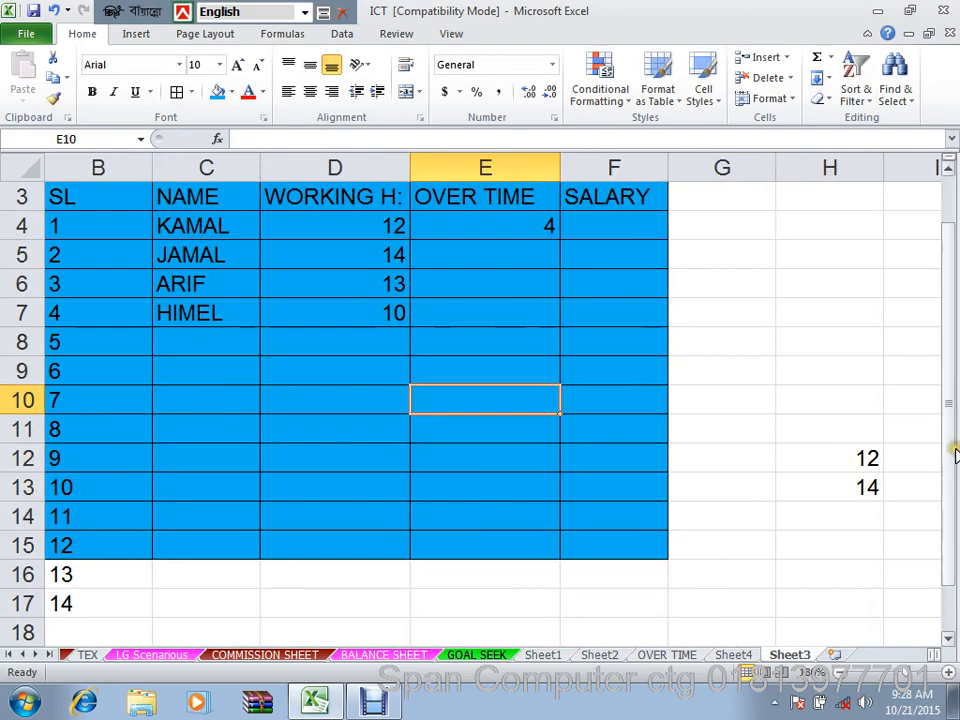
drag(955, 455, 949, 392)
drag(740, 462, 11, 499)
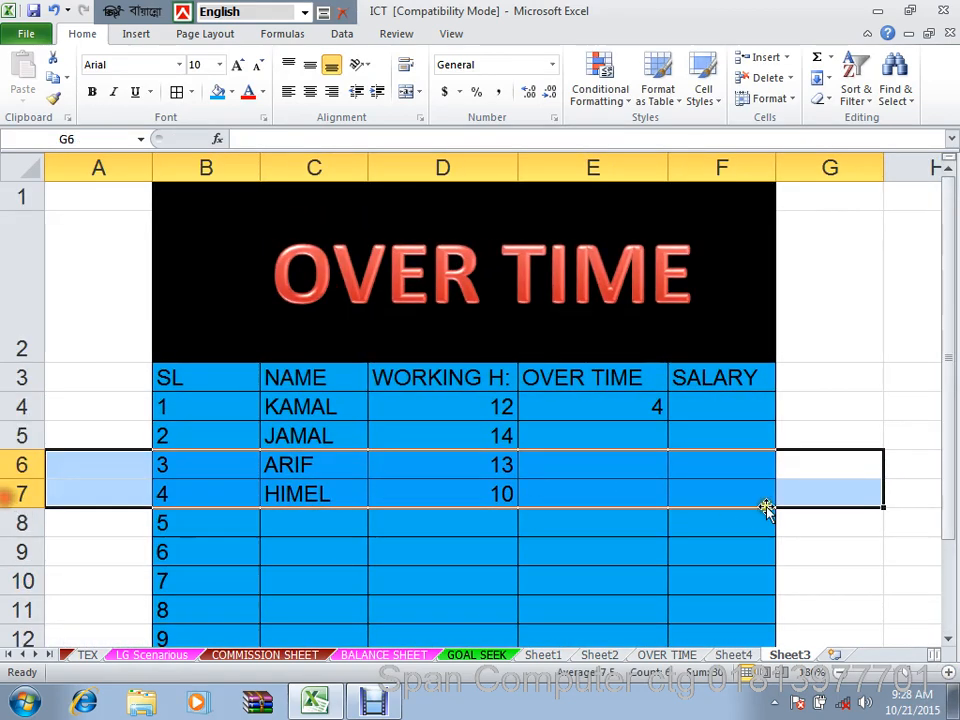
click(849, 440)
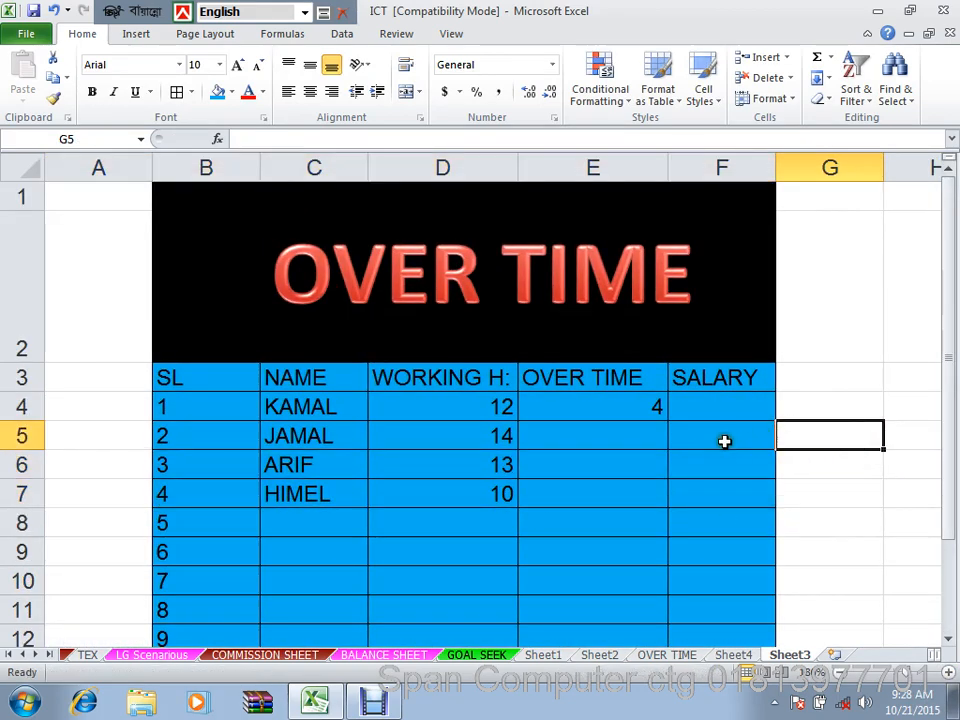
click(640, 406)
click(693, 404)
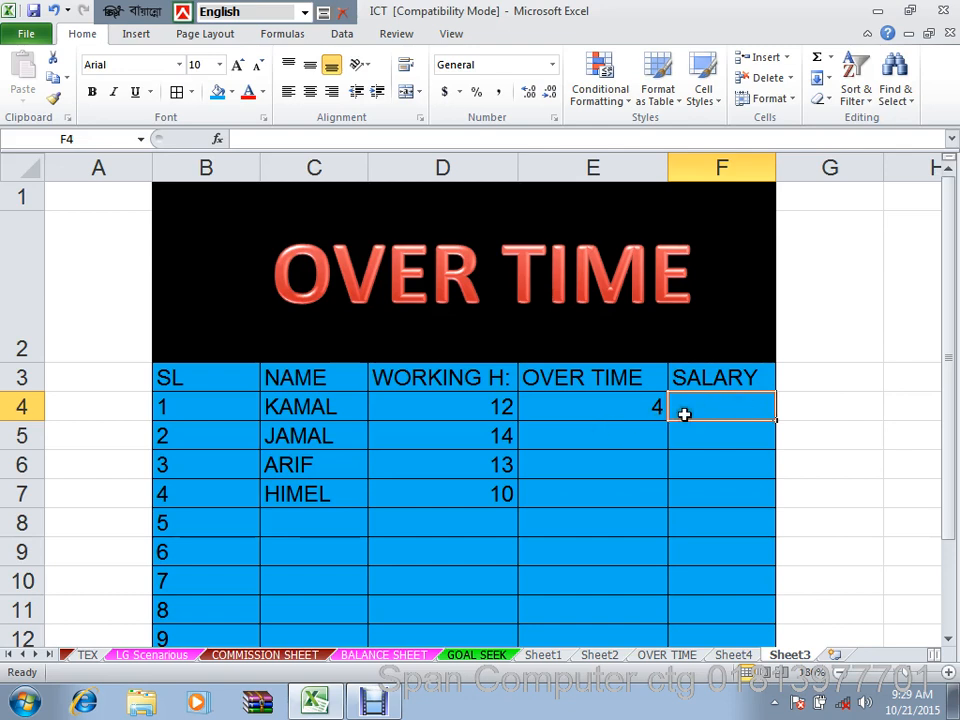
text(=)
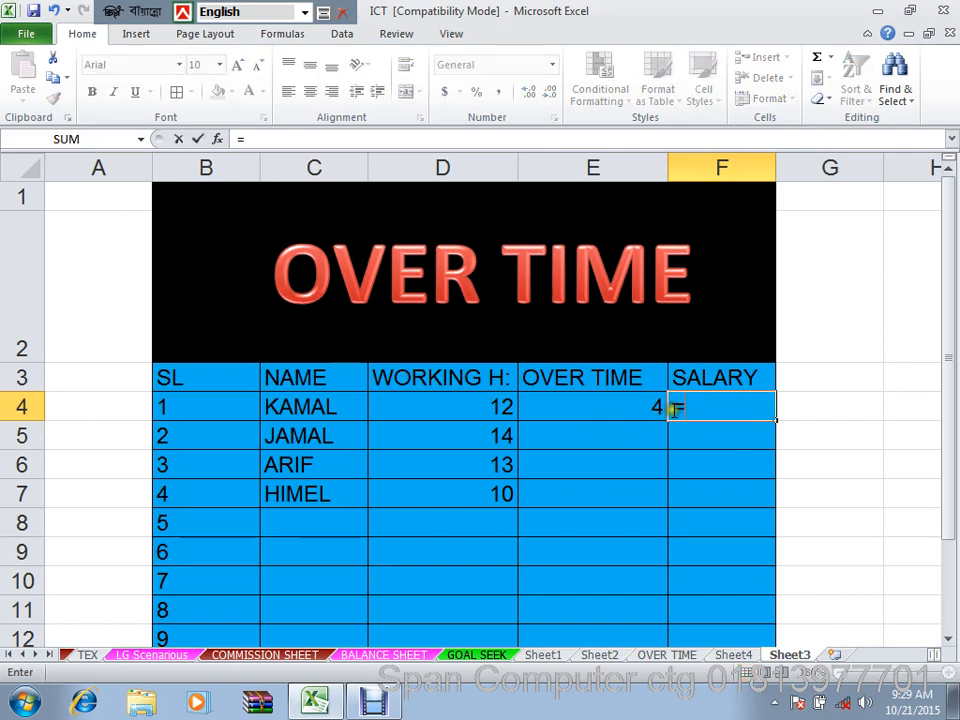
text(IF()
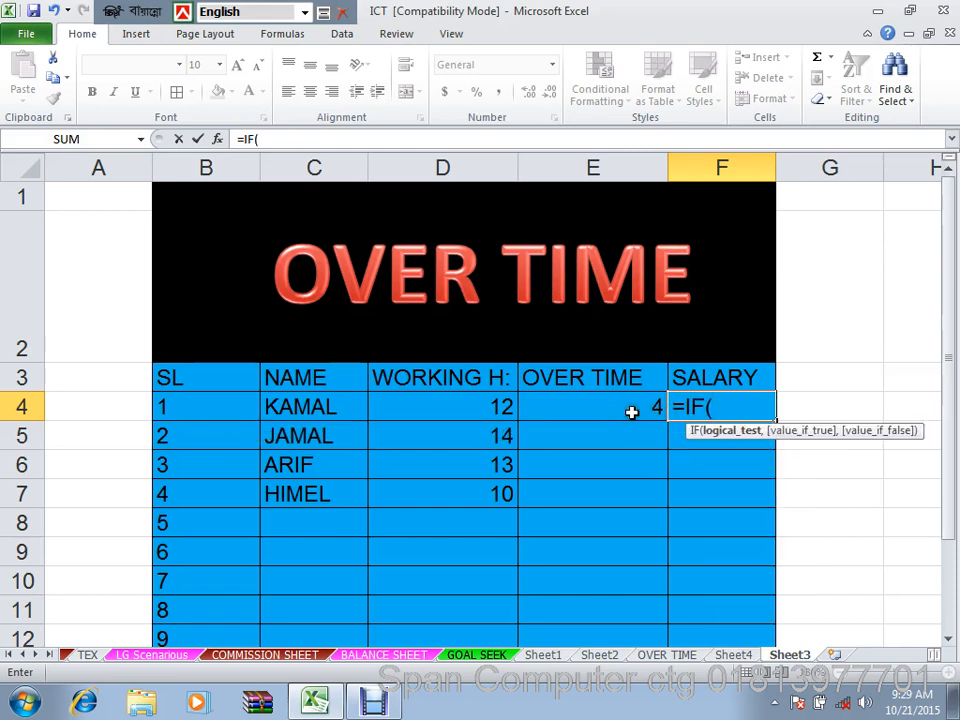
click(610, 406)
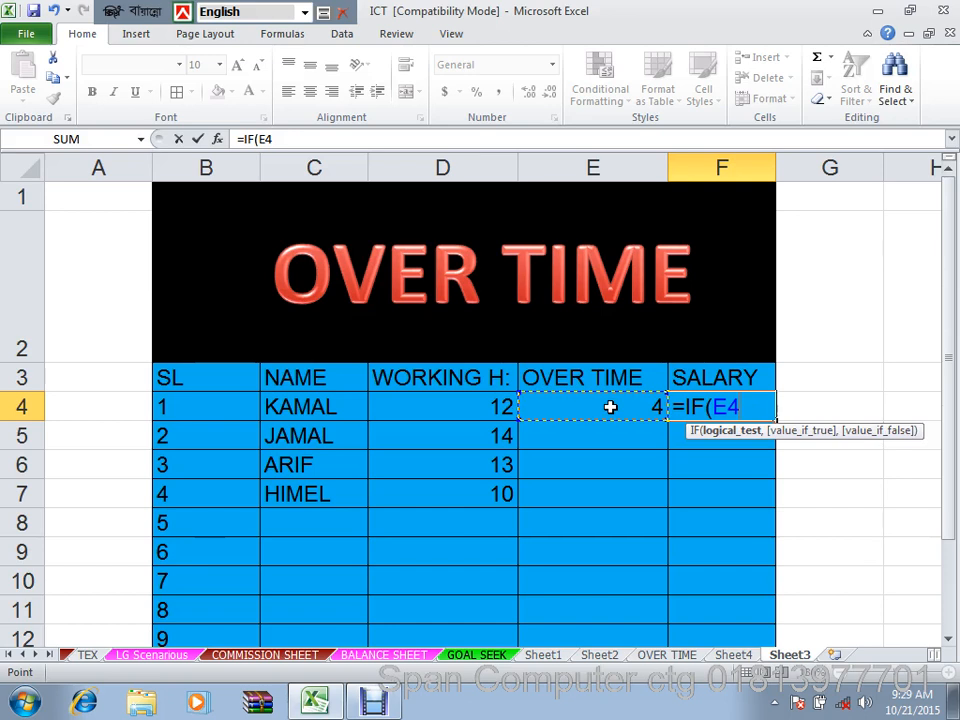
text(>0)
text(,)
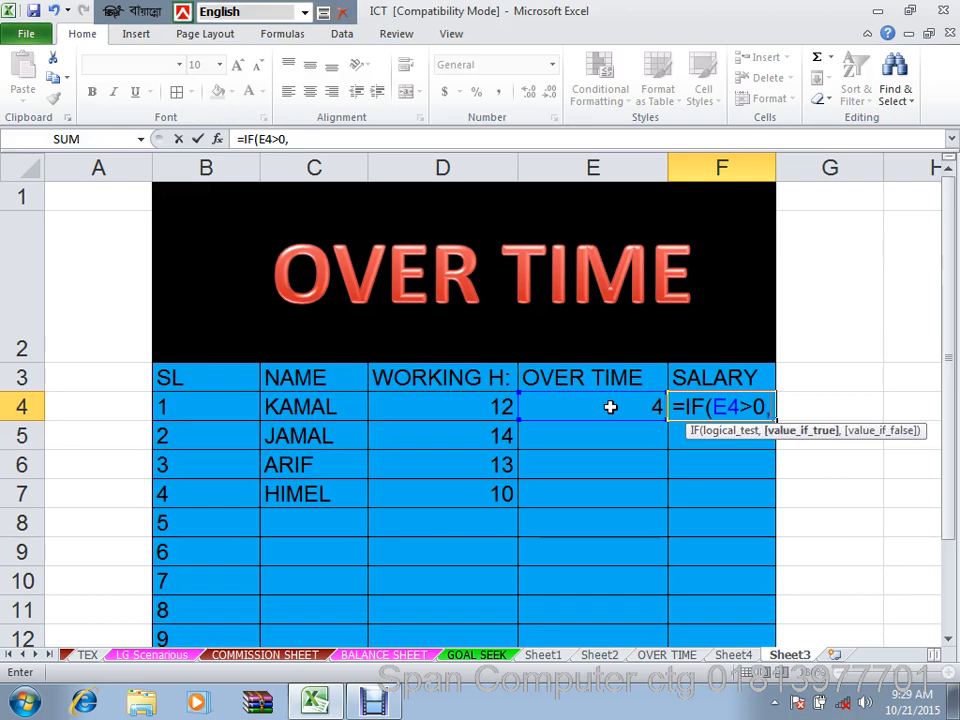
Step: Extend the salary formula in F4 with the value-if-true E4*30+E4*20 and close its parenthesis
click(610, 406)
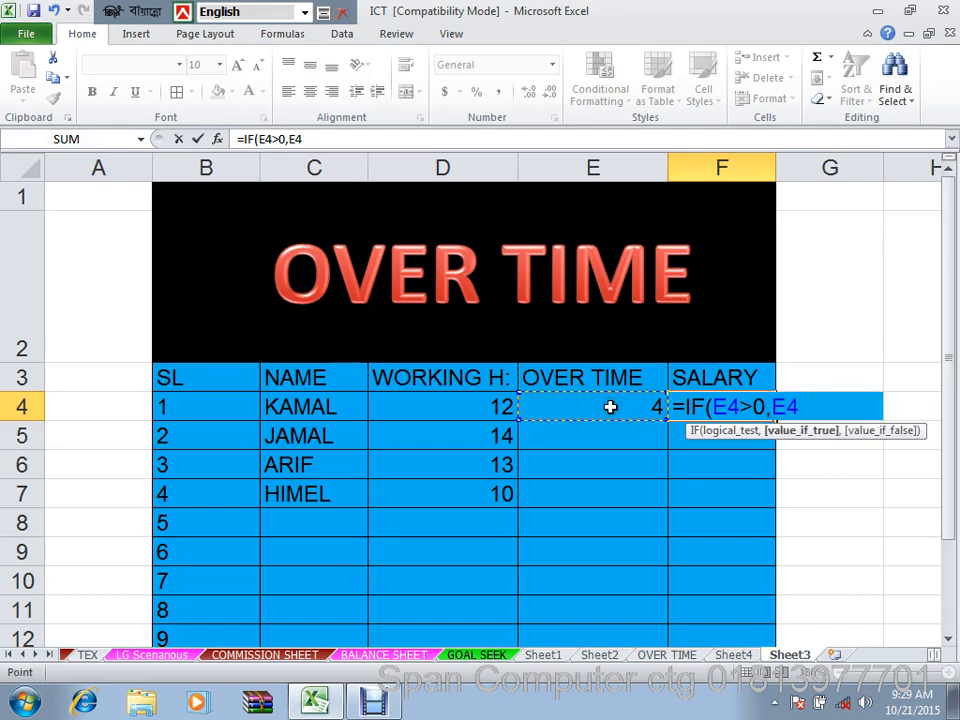
text(*30)
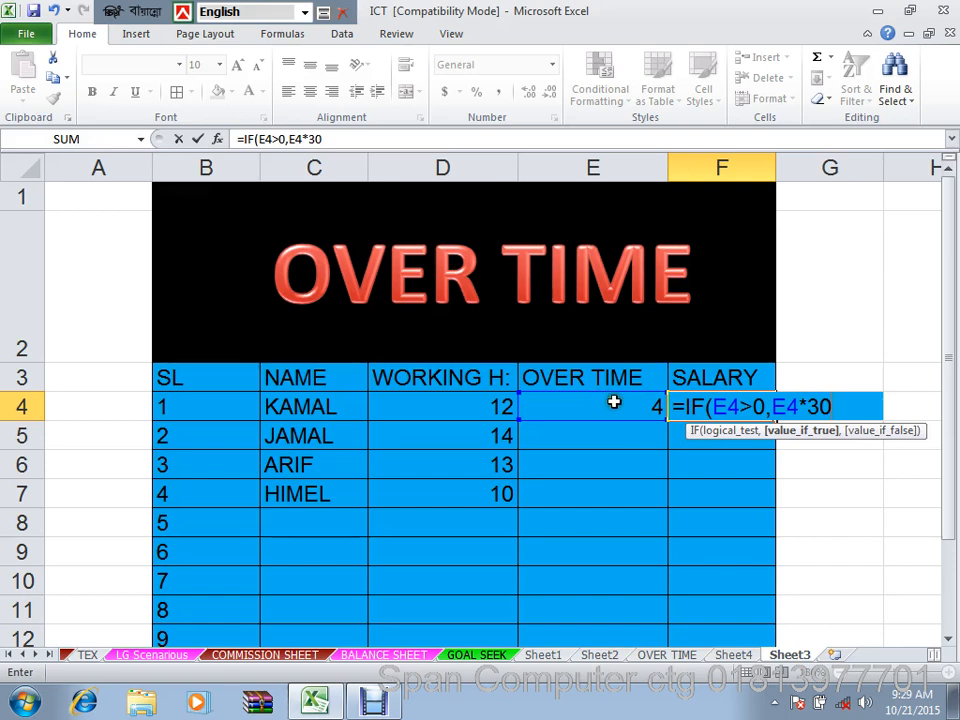
text(,)
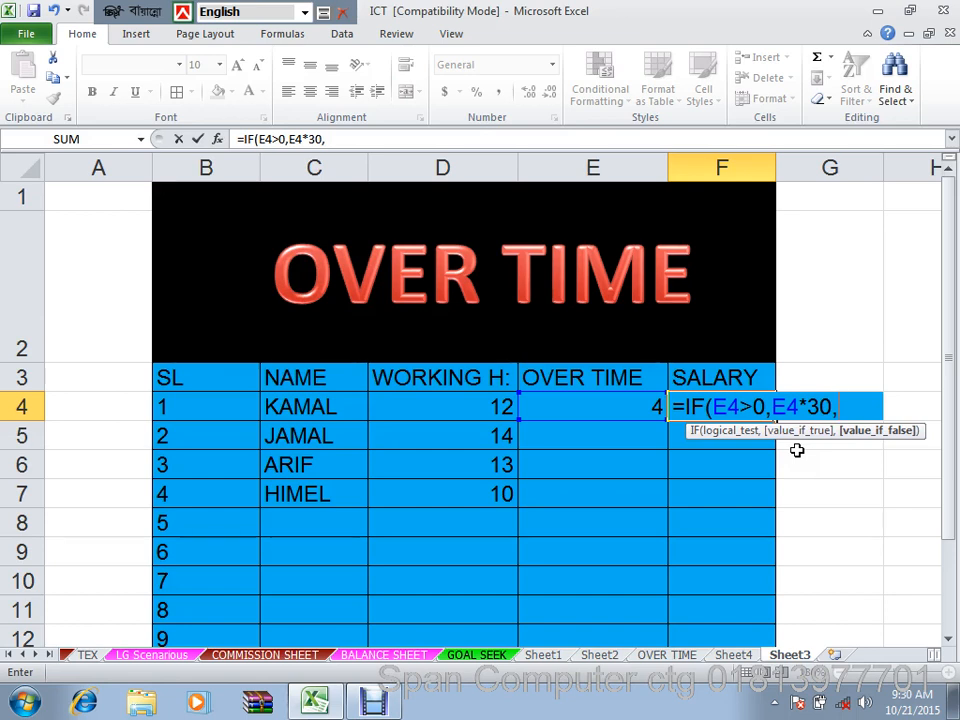
click(832, 405)
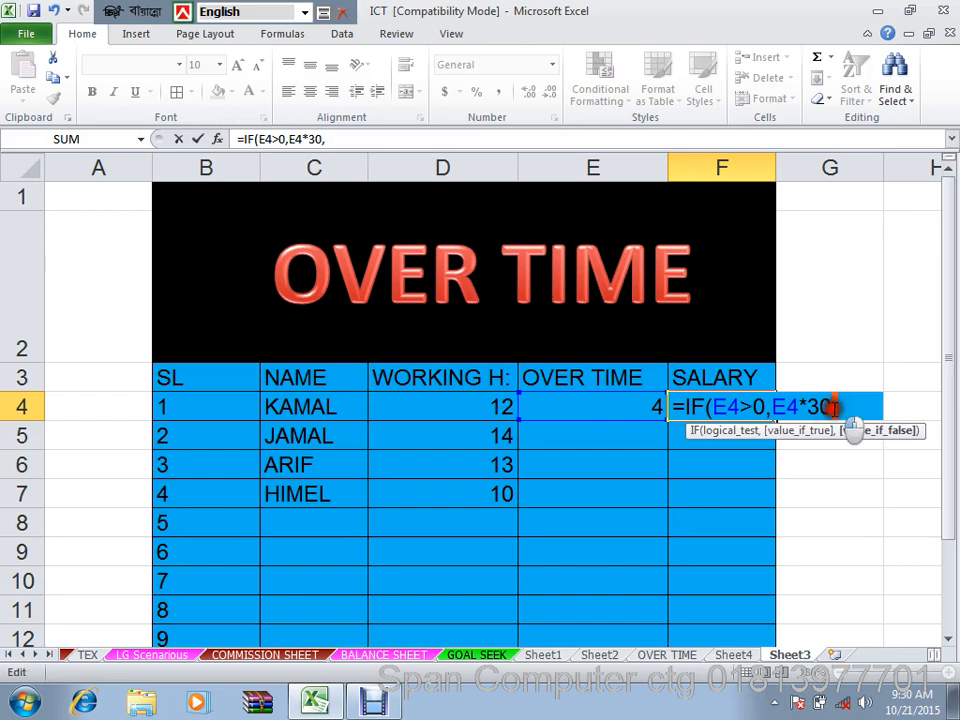
key(Delete)
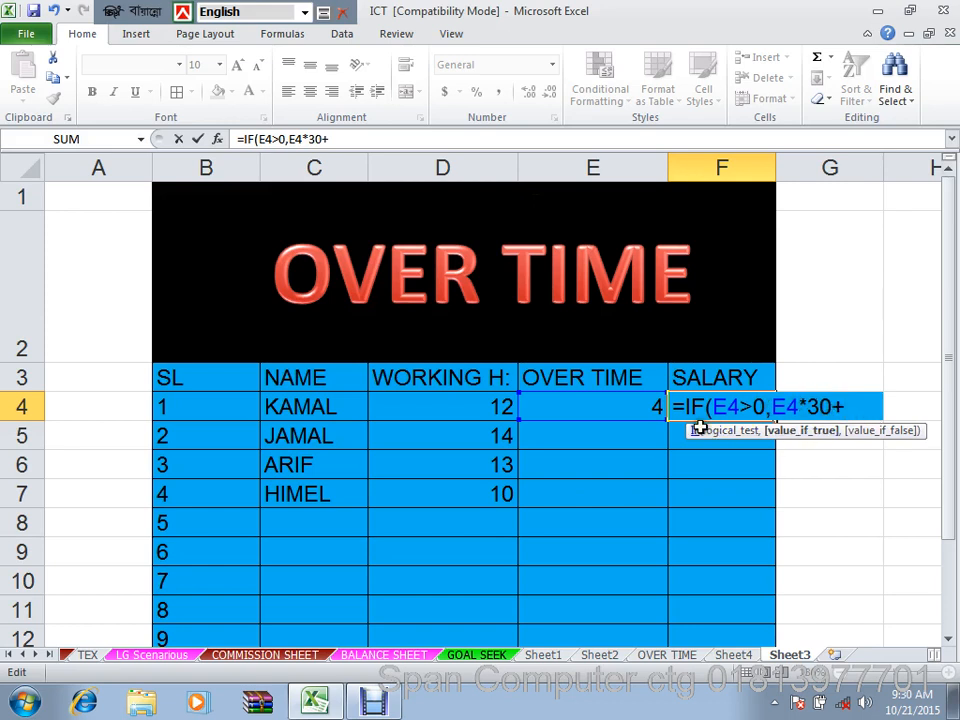
click(623, 407)
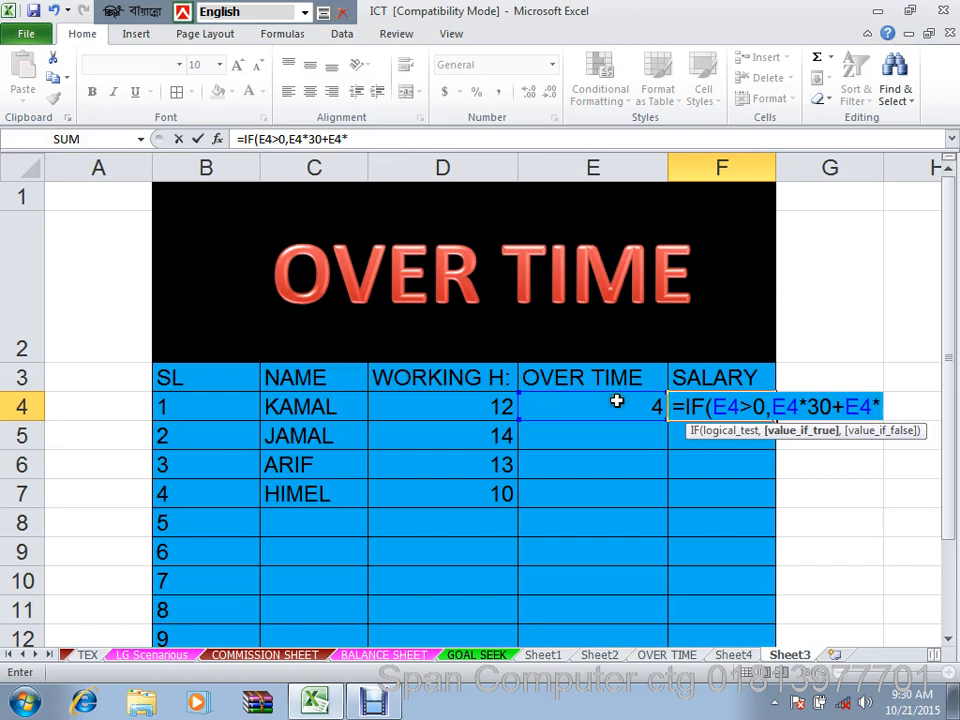
text(*20)
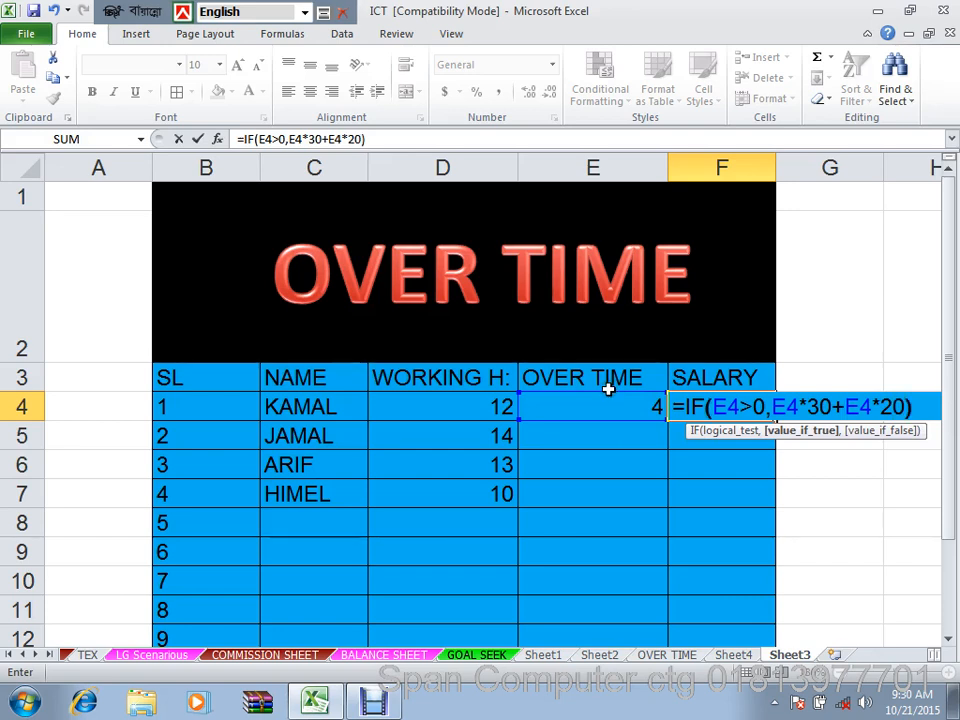
Step: Replace the E4 before *20 with 8 and enter the salary formula as =IF(E4>0,E4*30+8*20)
double_click(862, 406)
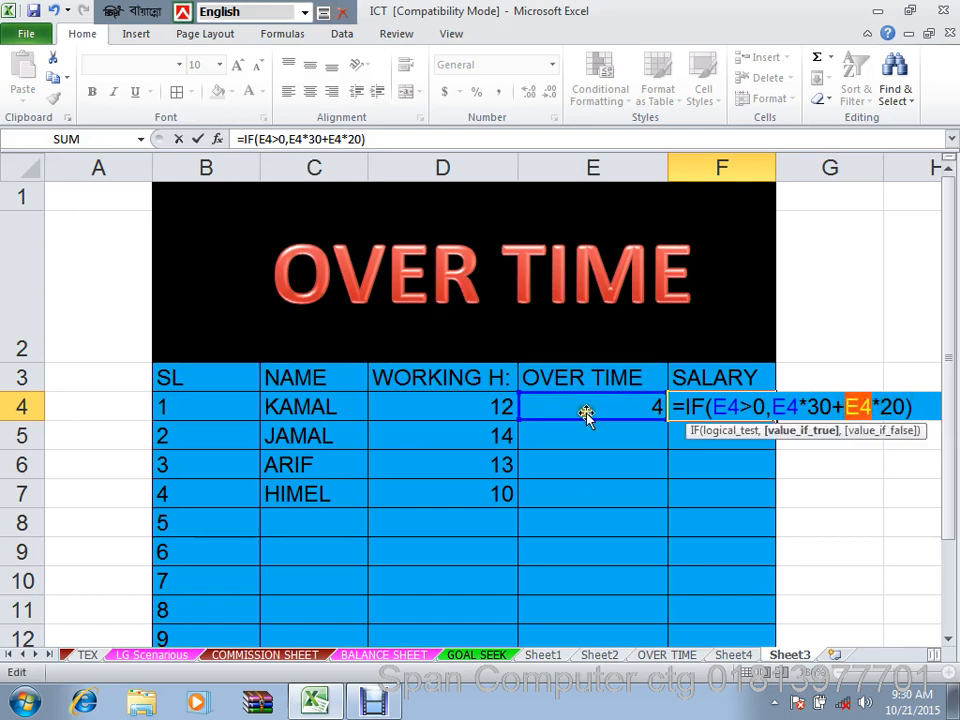
text(8)
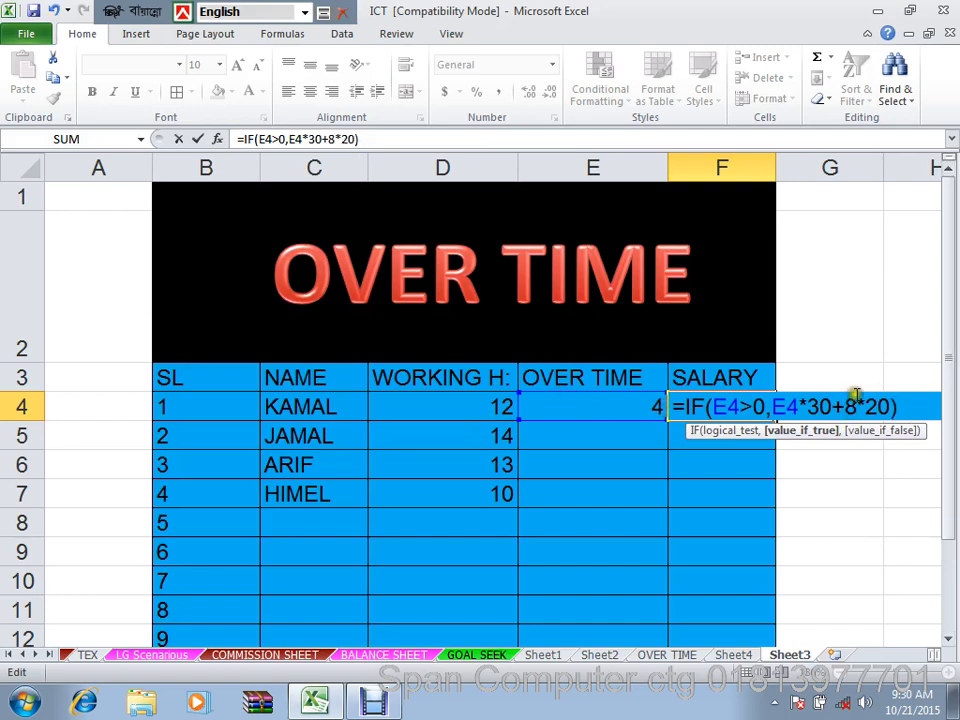
click(893, 405)
drag(893, 405, 843, 406)
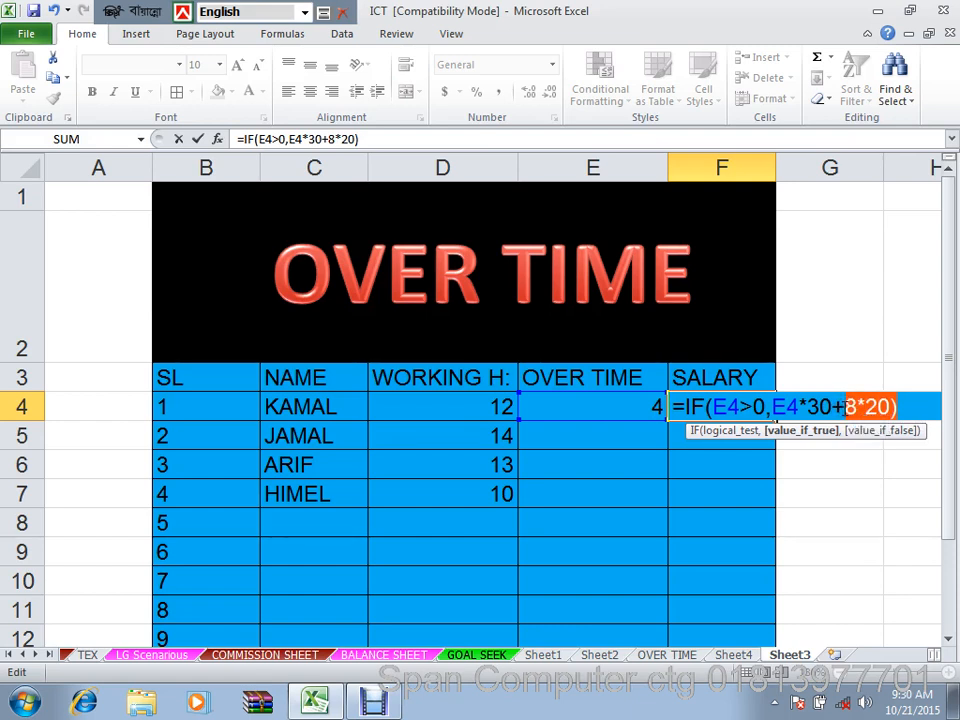
click(908, 406)
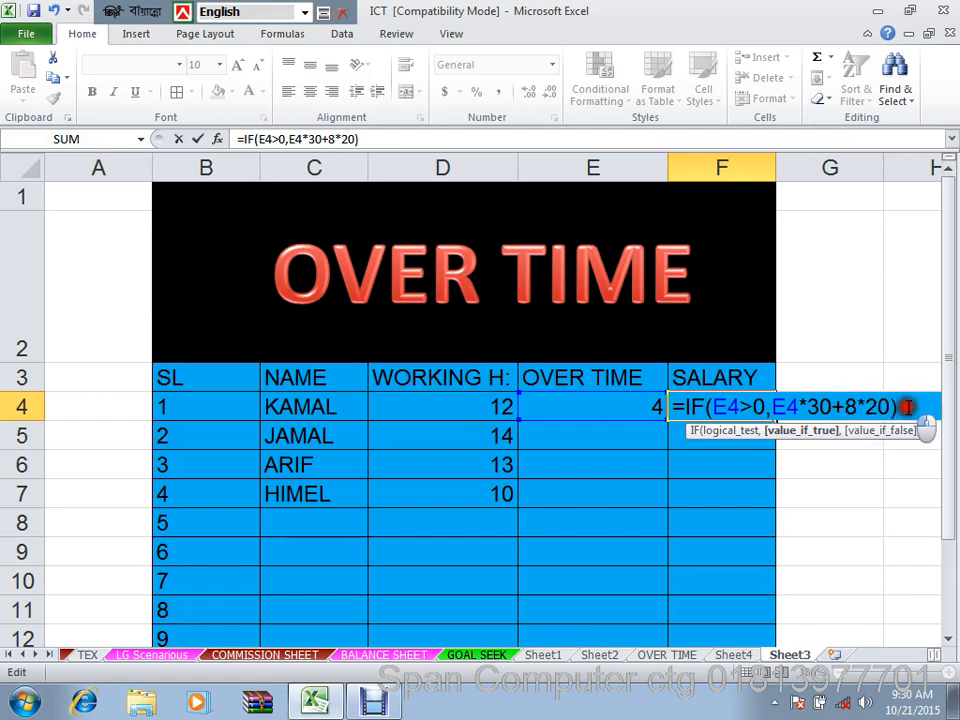
key(Return)
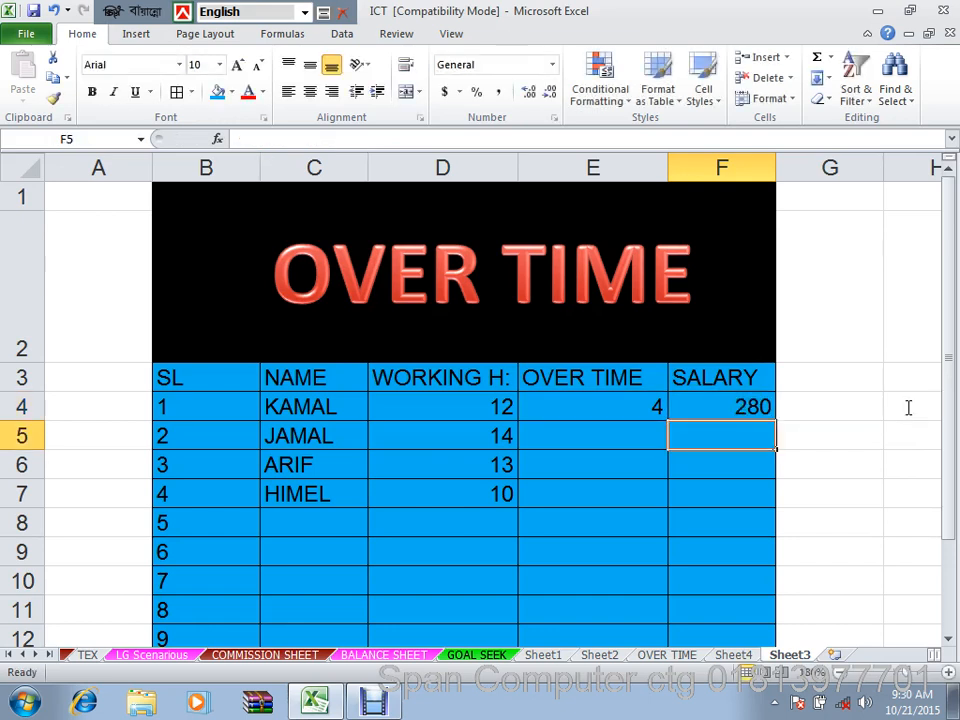
Step: Fill the overtime and salary formulas from E4:F4 down through row 7
click(827, 431)
click(580, 402)
drag(580, 402, 778, 516)
click(876, 506)
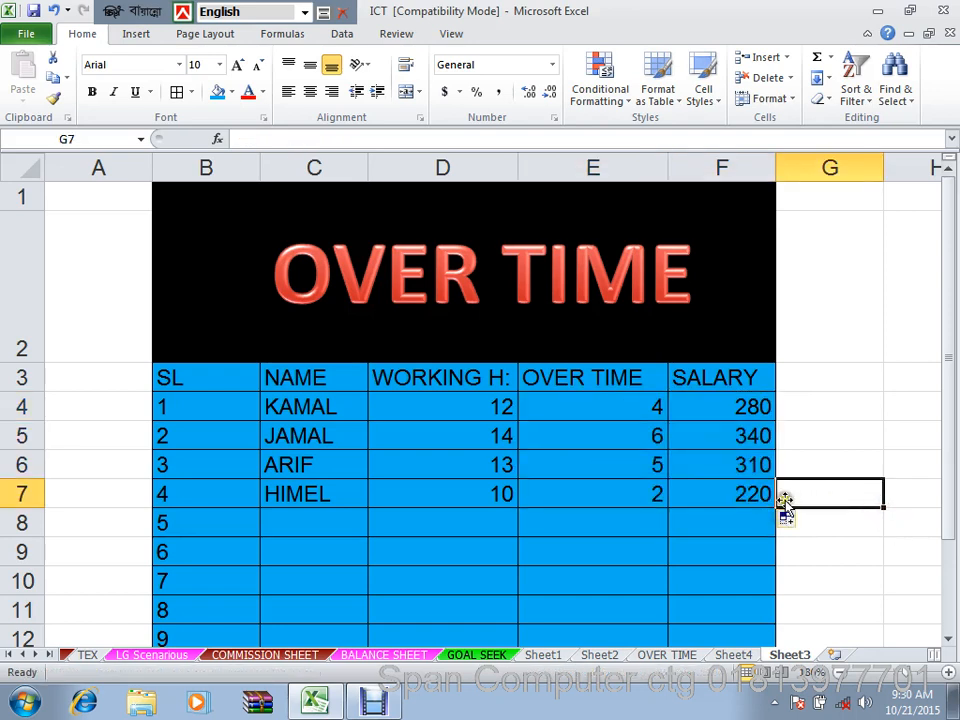
drag(169, 378, 700, 490)
click(690, 574)
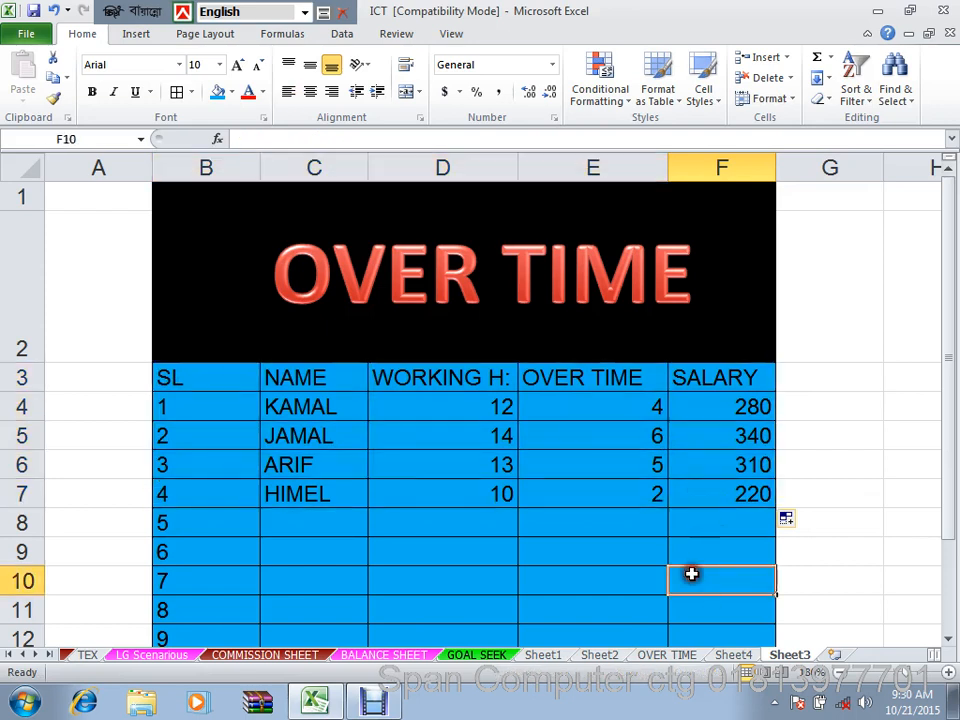
click(604, 551)
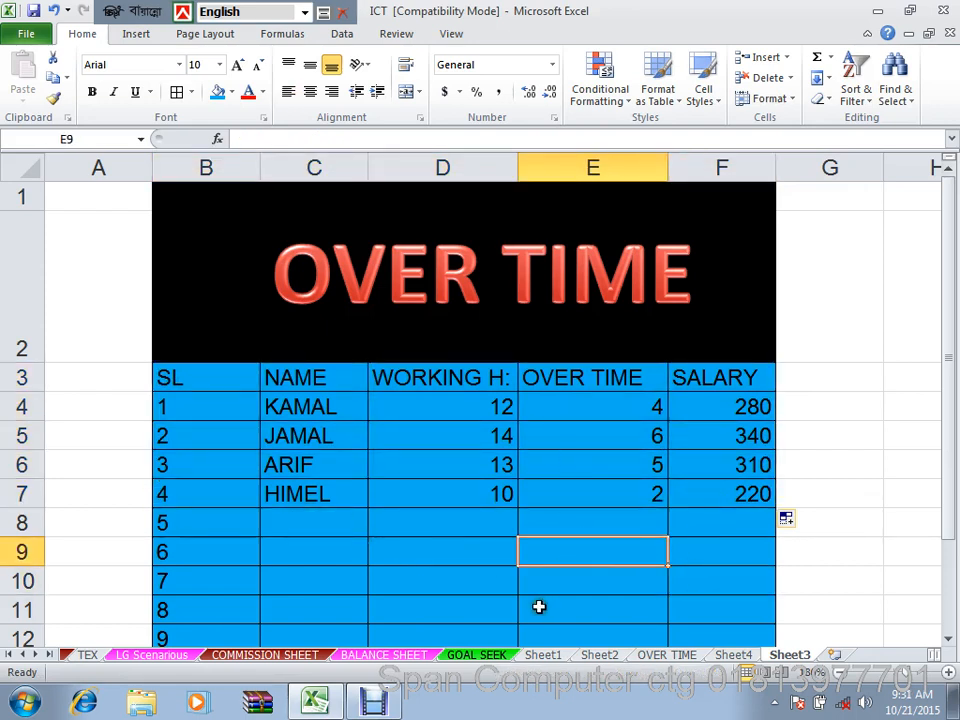
click(494, 516)
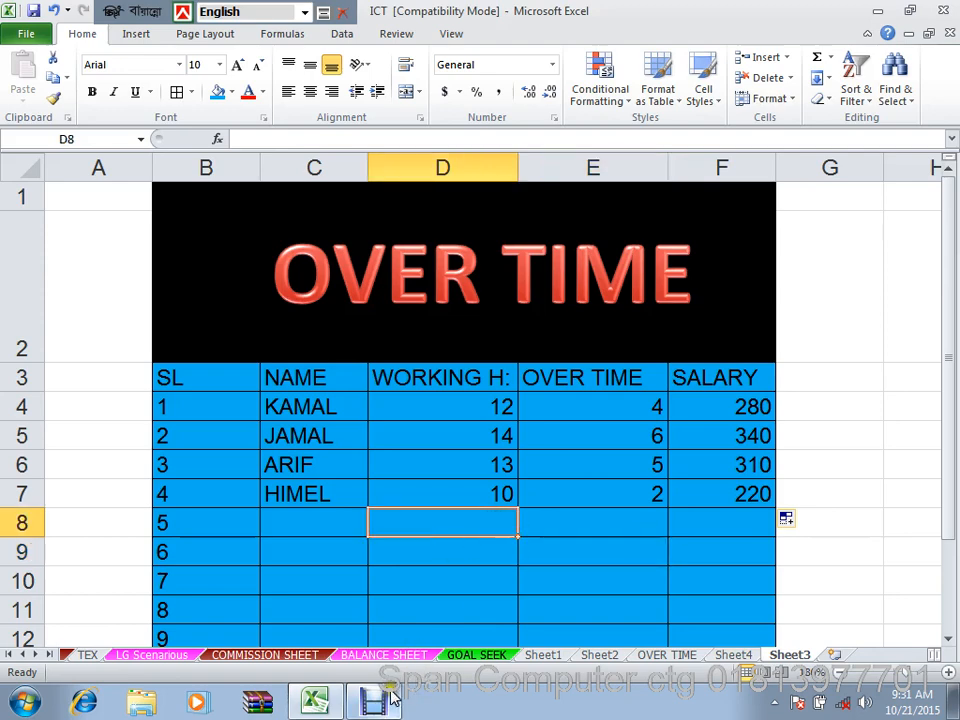